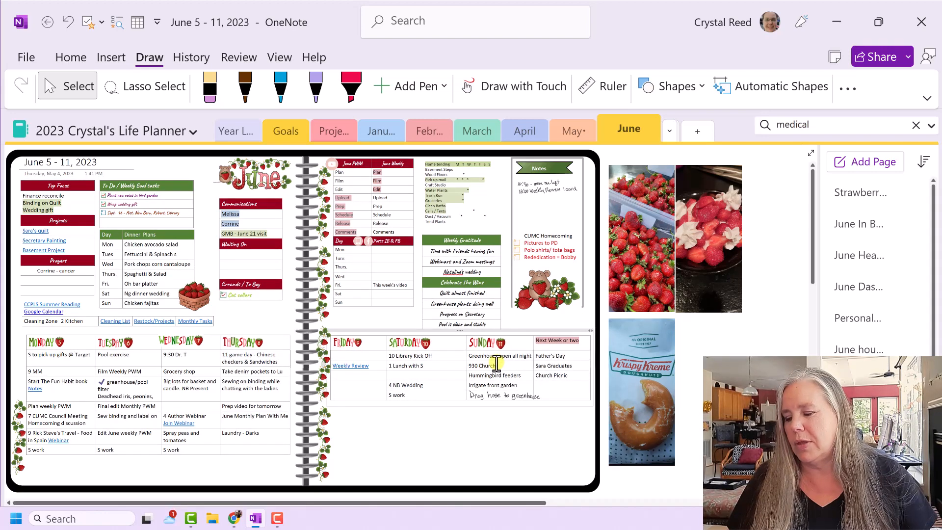
Review the June 5 - 11 page's daily schedule and its CUMC Homecoming notes
scroll(196, 468, up, 5)
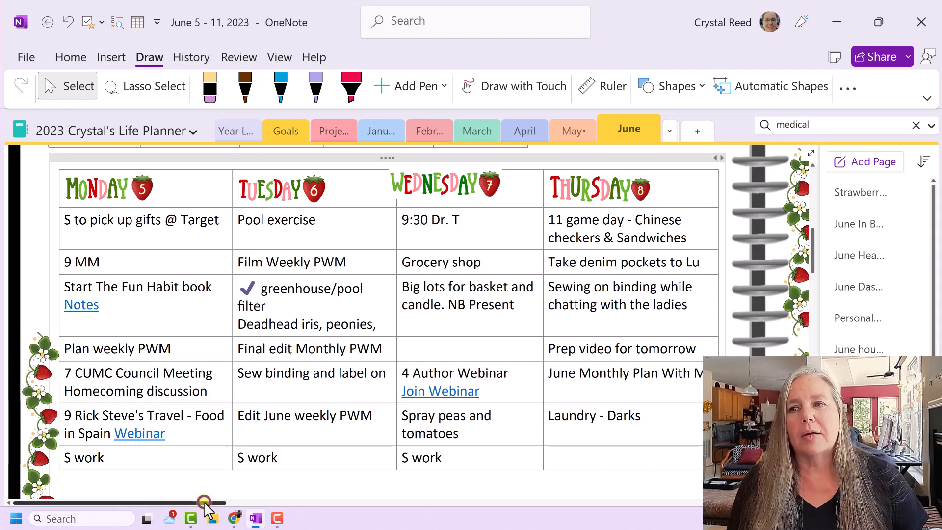
drag(204, 501, 428, 496)
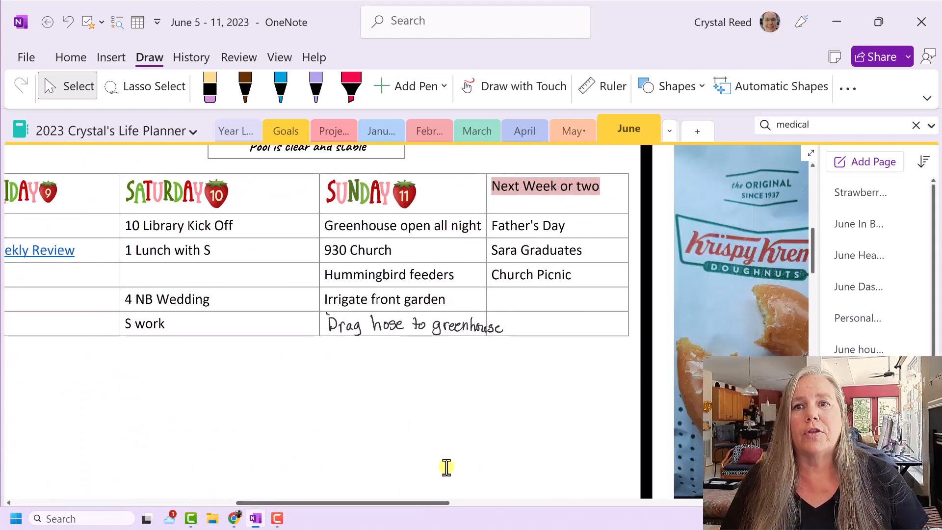
scroll(445, 466, up, 5)
scroll(446, 468, up, 3)
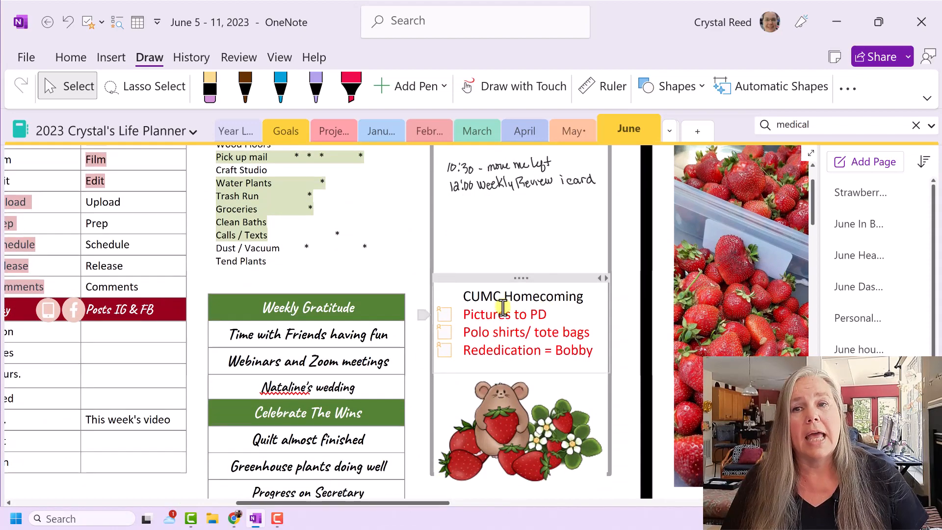
scroll(502, 307, up, 3)
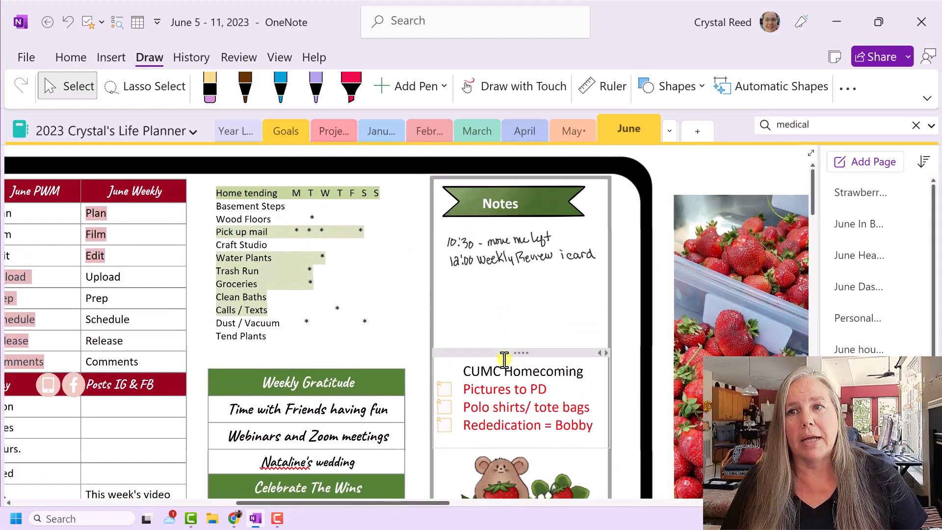
scroll(504, 359, down, 1)
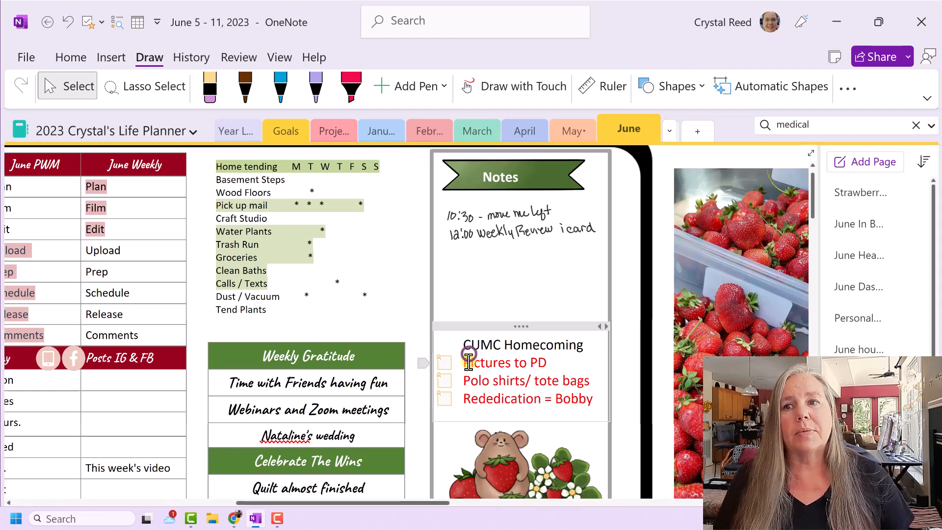
Examine which tag in the tag list marks the three tasks under the CUMC Homecoming heading
drag(466, 354, 490, 402)
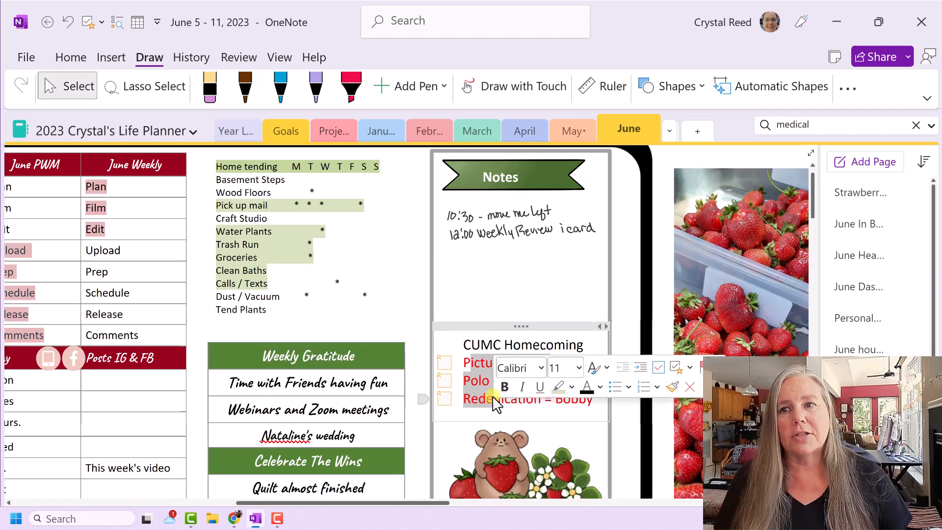
click(102, 22)
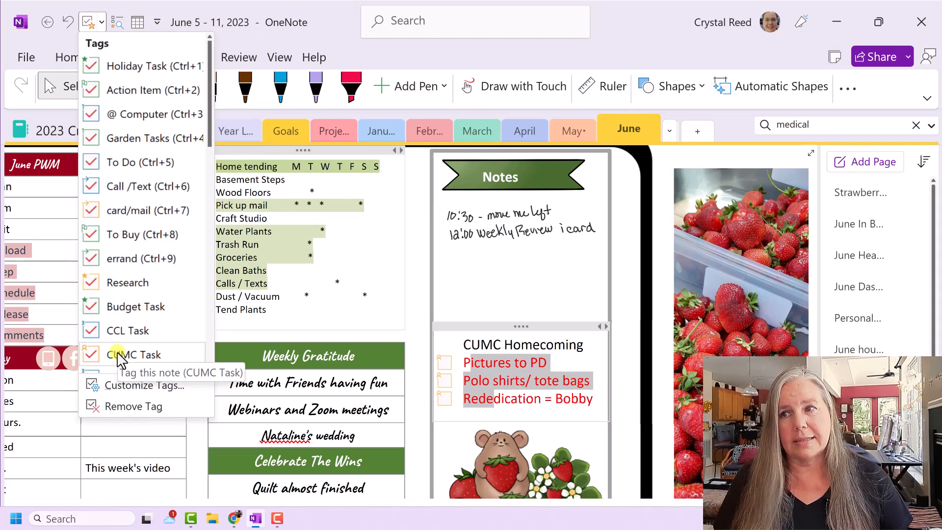
click(455, 365)
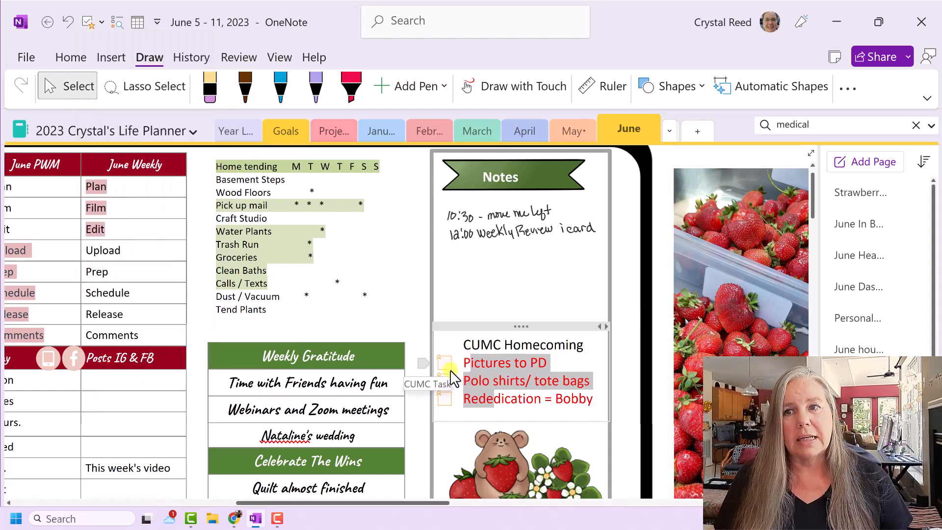
click(444, 382)
click(446, 398)
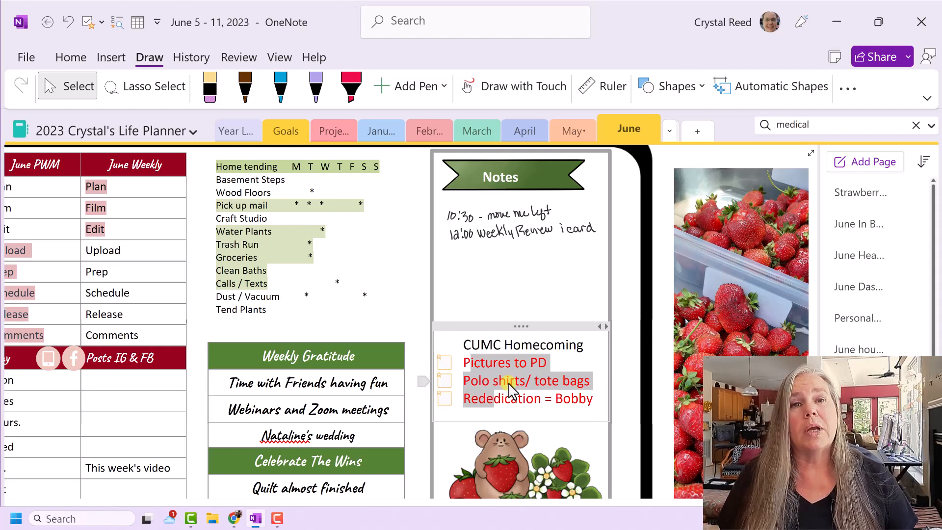
scroll(508, 380, down, 3)
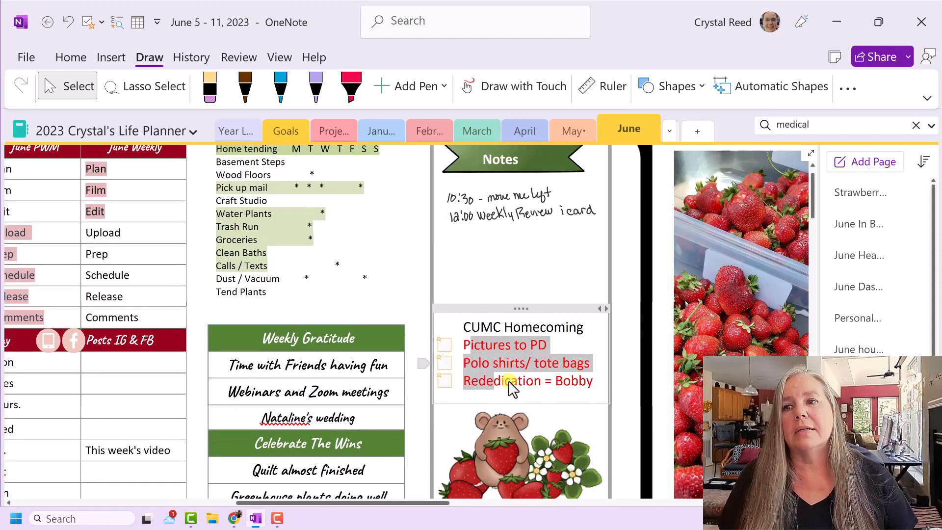
scroll(508, 381, down, 3)
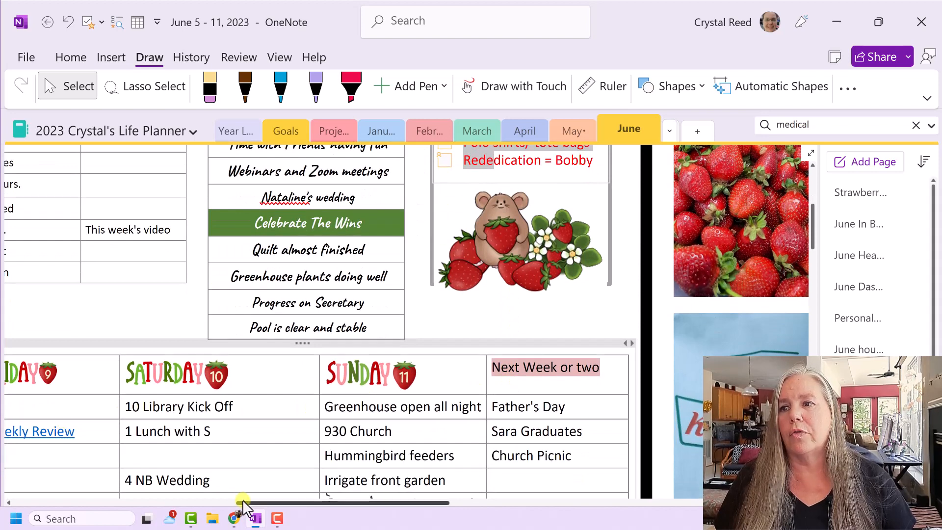
drag(242, 503, 197, 472)
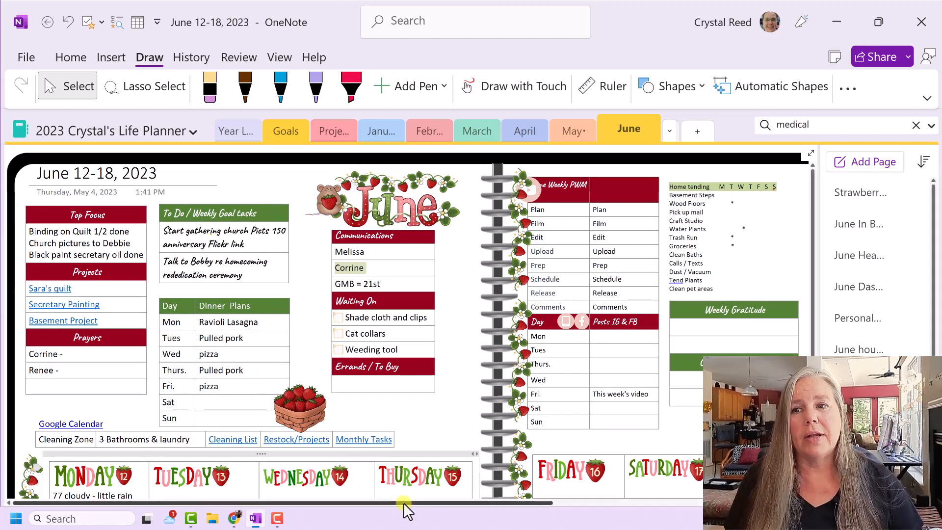
End the cornerstone rededication note on the June 12-18 page with a hyphen and give it an orange checkbox tag
drag(403, 502, 643, 460)
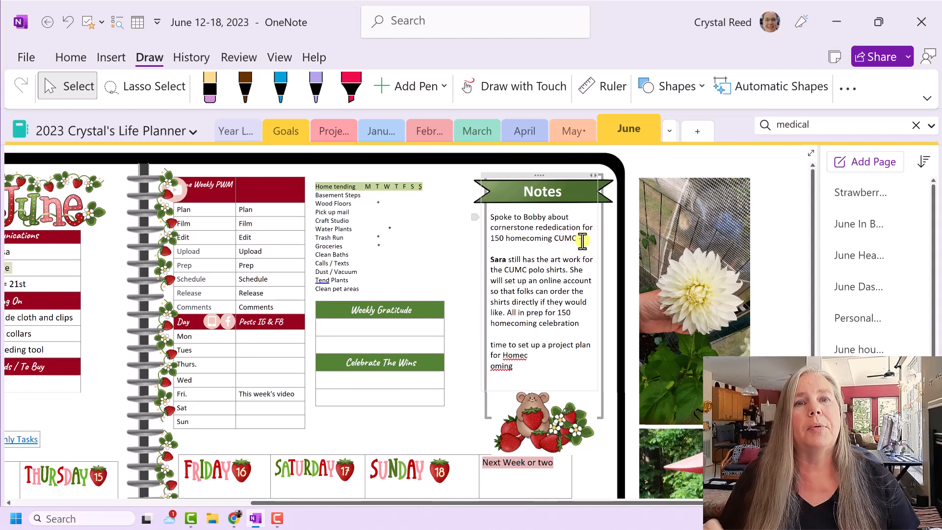
click(582, 240)
text(-)
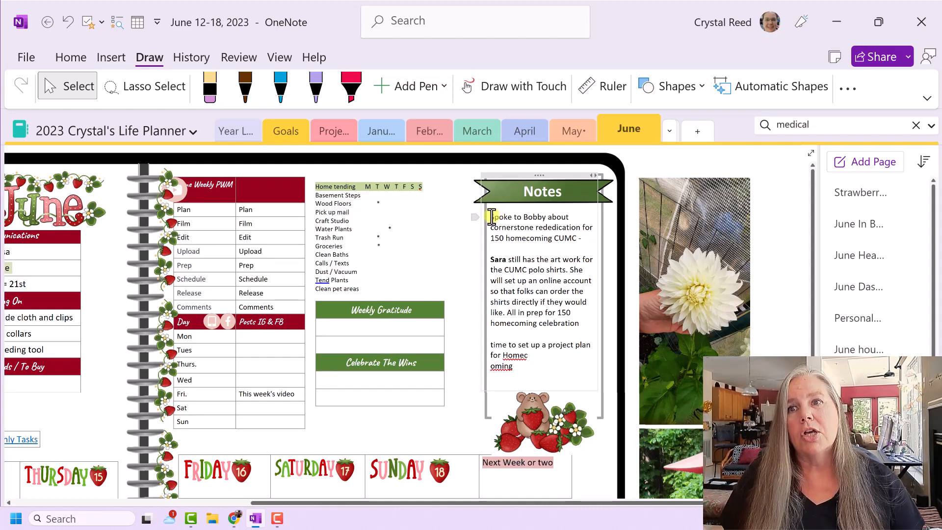
click(491, 216)
drag(513, 221, 582, 240)
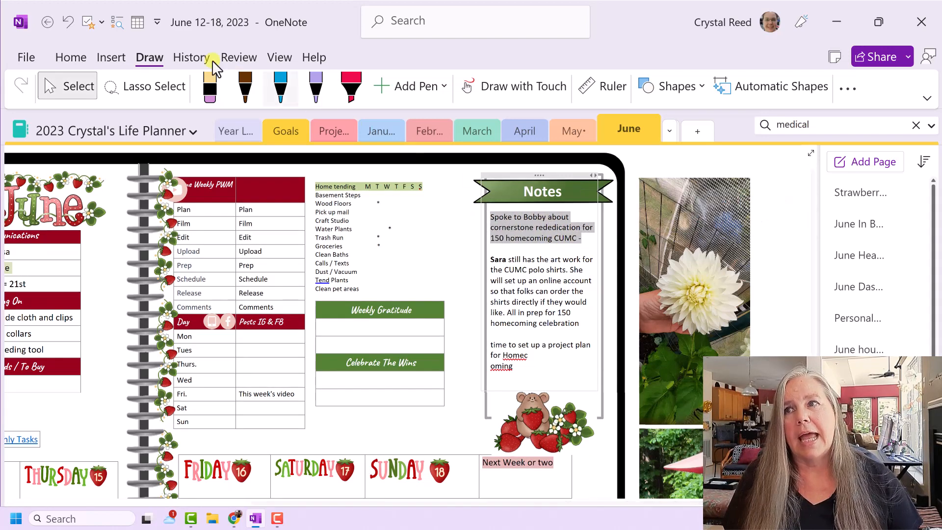
click(102, 21)
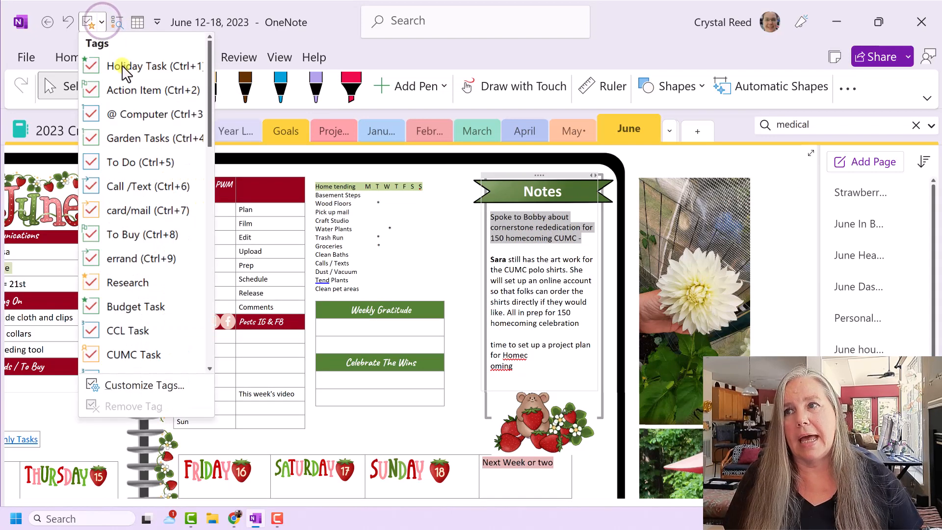
scroll(144, 245, down, 4)
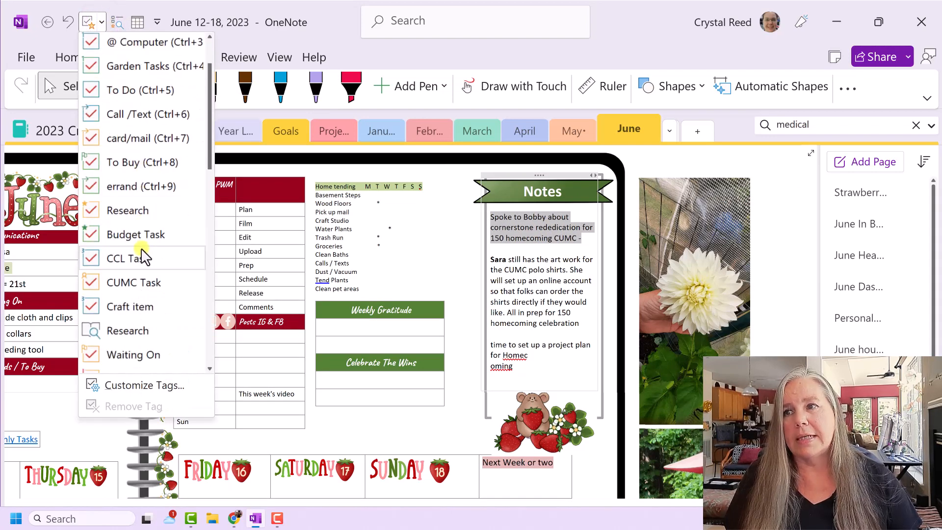
click(131, 325)
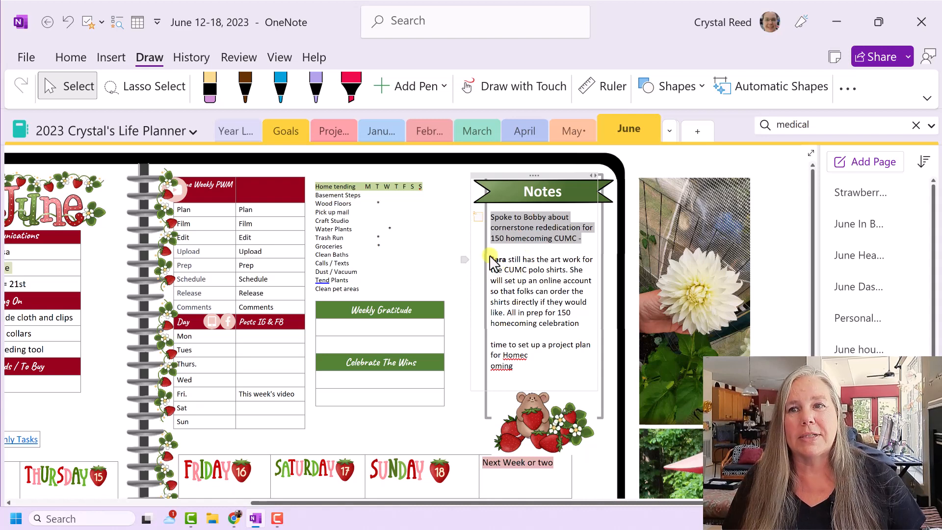
Mark the CUMC polo shirts artwork note with an orange checkbox tag
drag(490, 260, 564, 273)
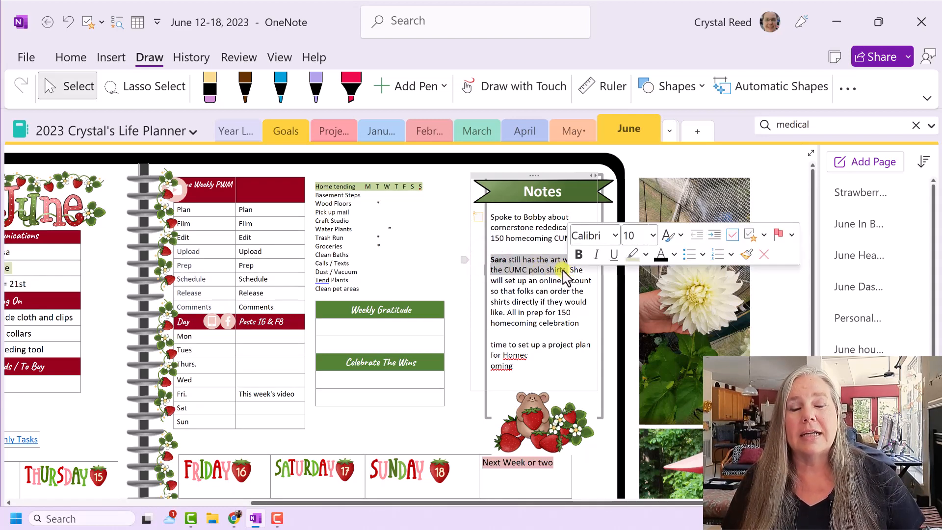
click(101, 22)
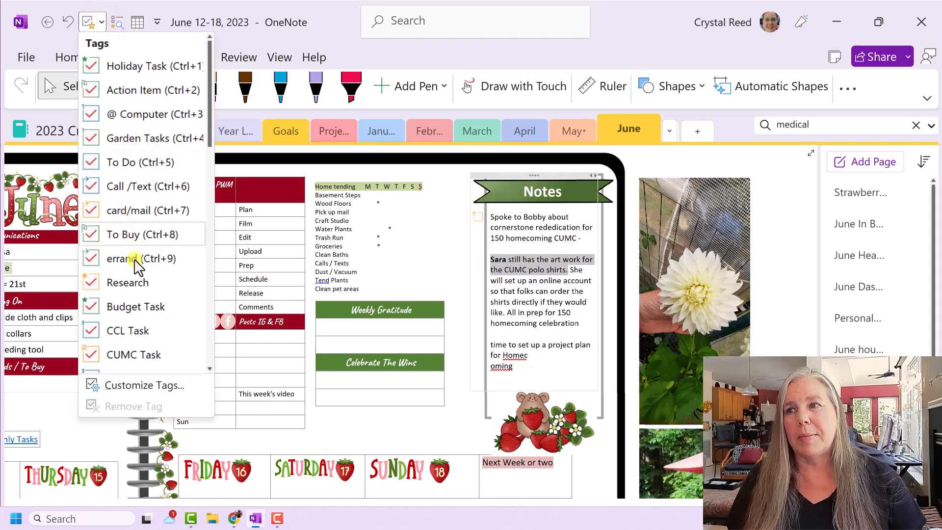
scroll(142, 329, down, 3)
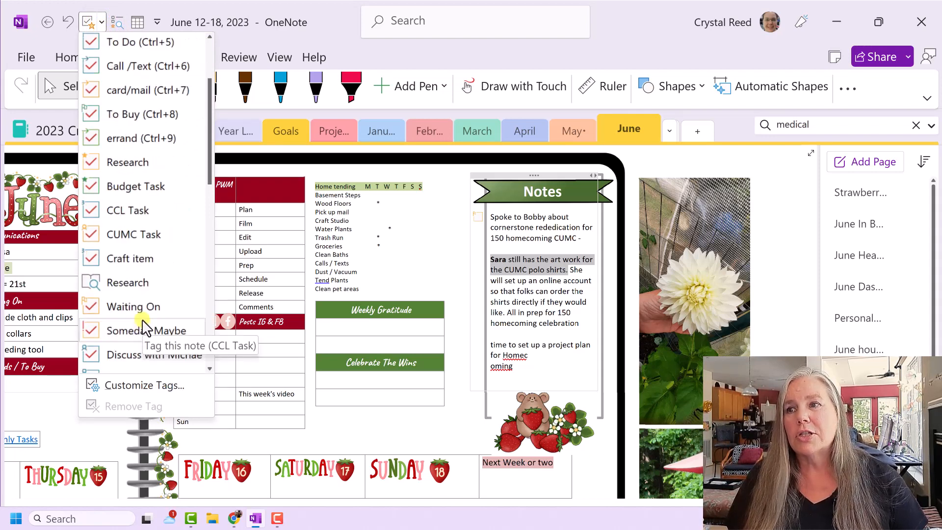
click(119, 283)
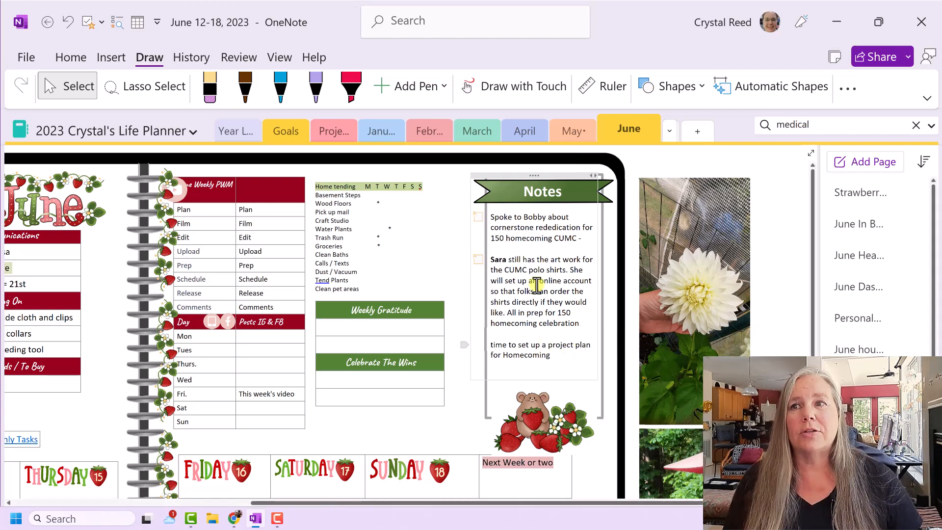
Open the Projects Master page in the Projects section and look over its template layout
click(337, 131)
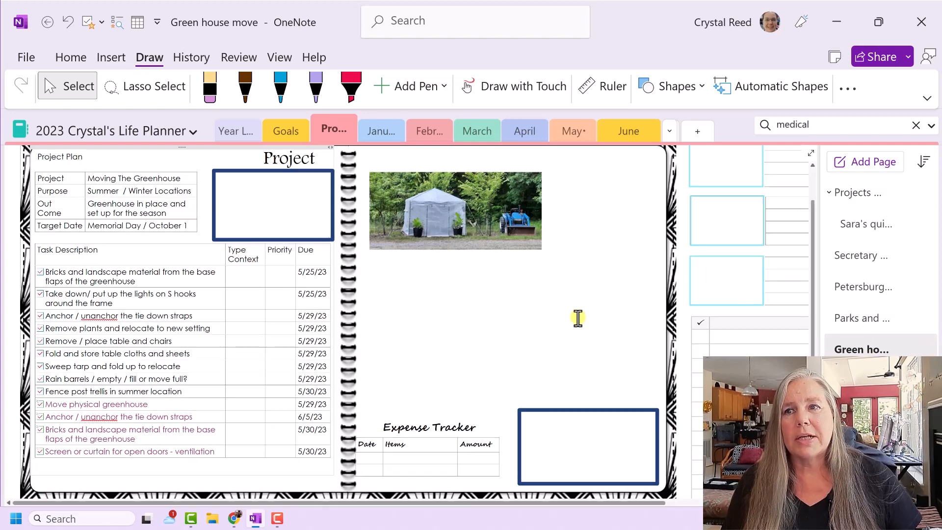
scroll(575, 319, up, 2)
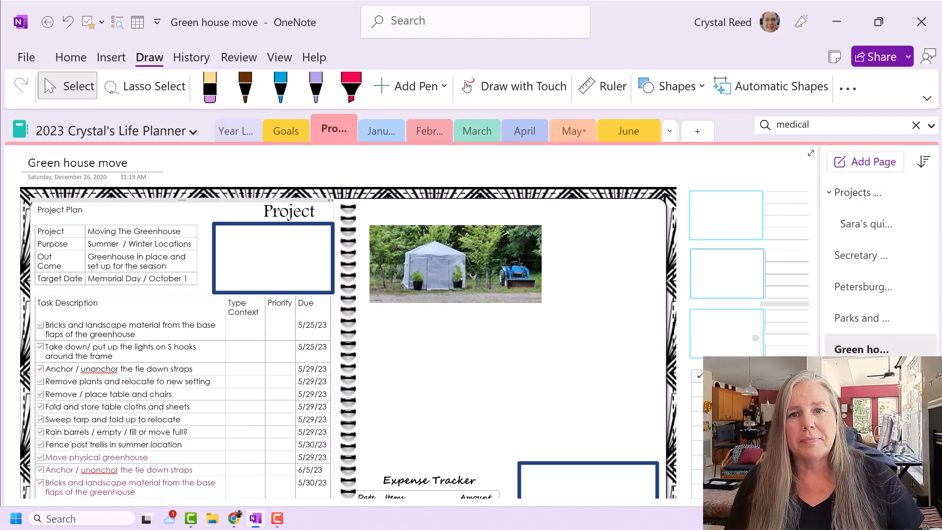
click(848, 189)
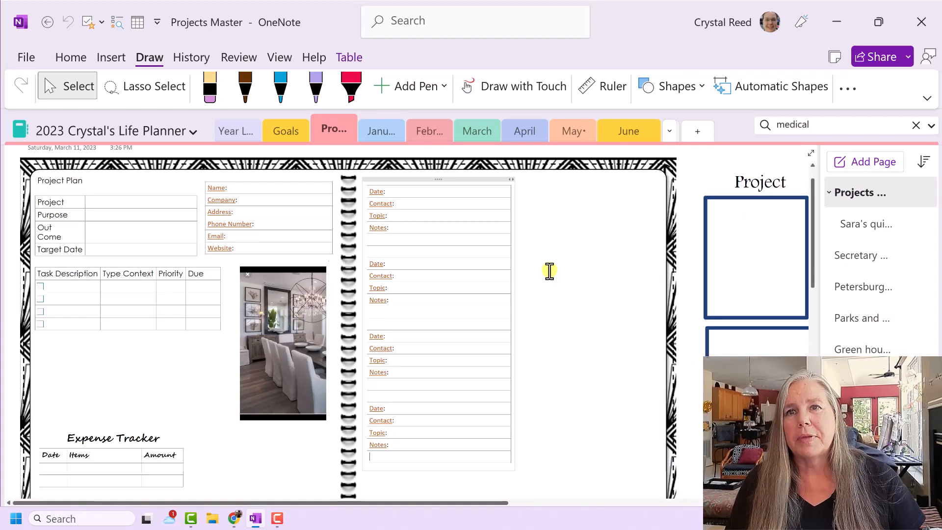
scroll(490, 265, up, 1)
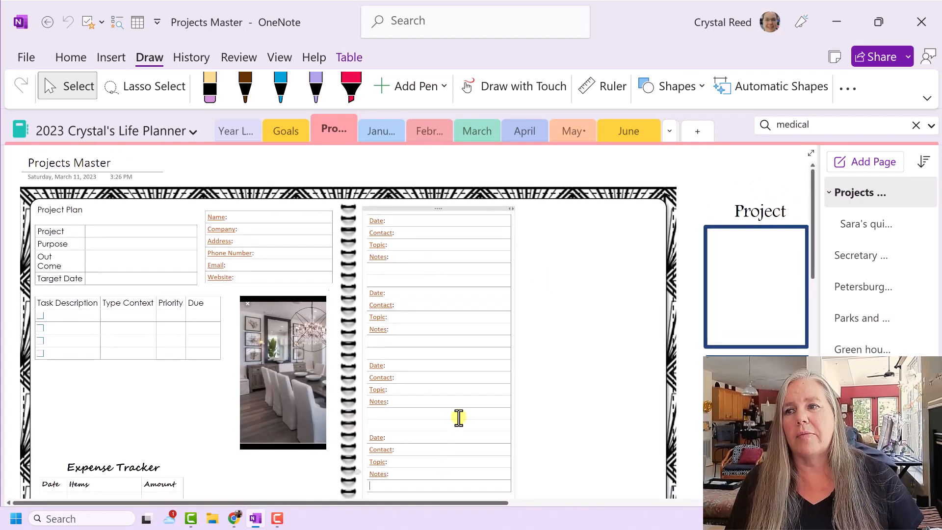
scroll(457, 416, down, 3)
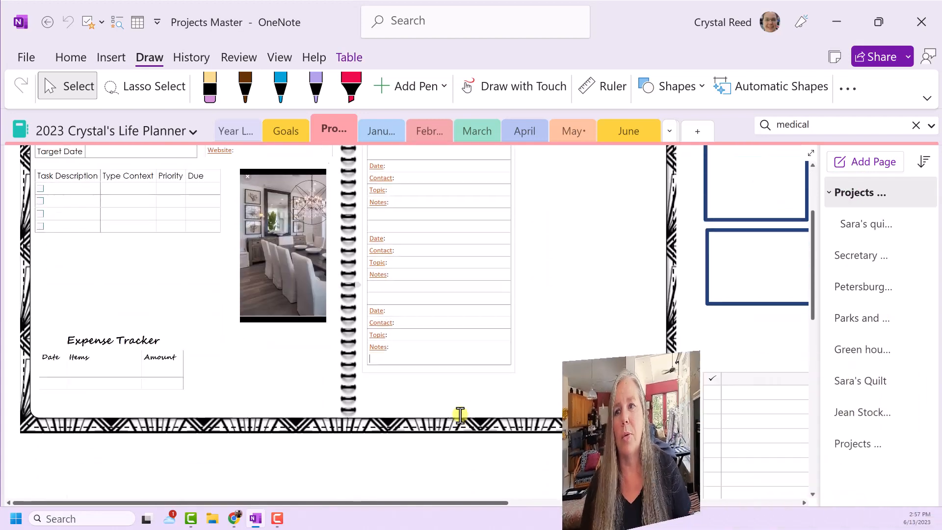
scroll(460, 416, up, 3)
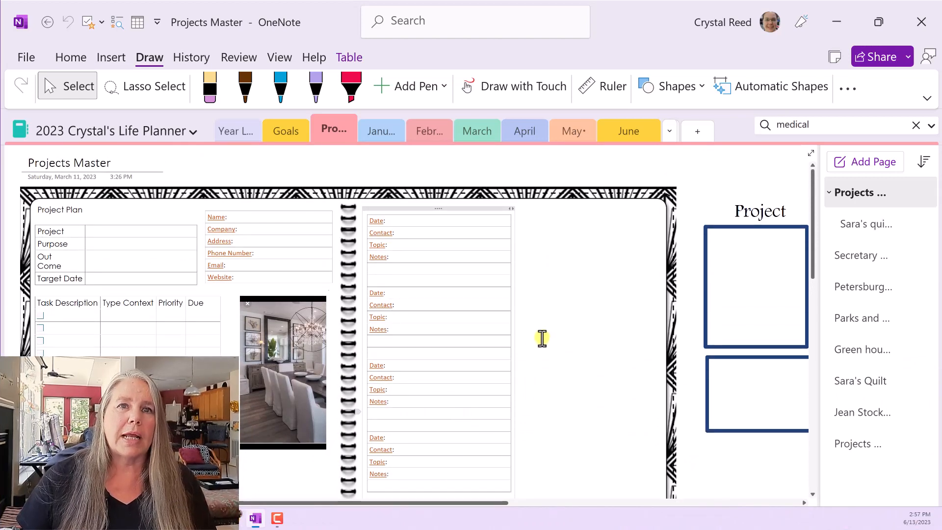
Copy the Projects Master page into the current Projects section and open the copy
right_click(851, 177)
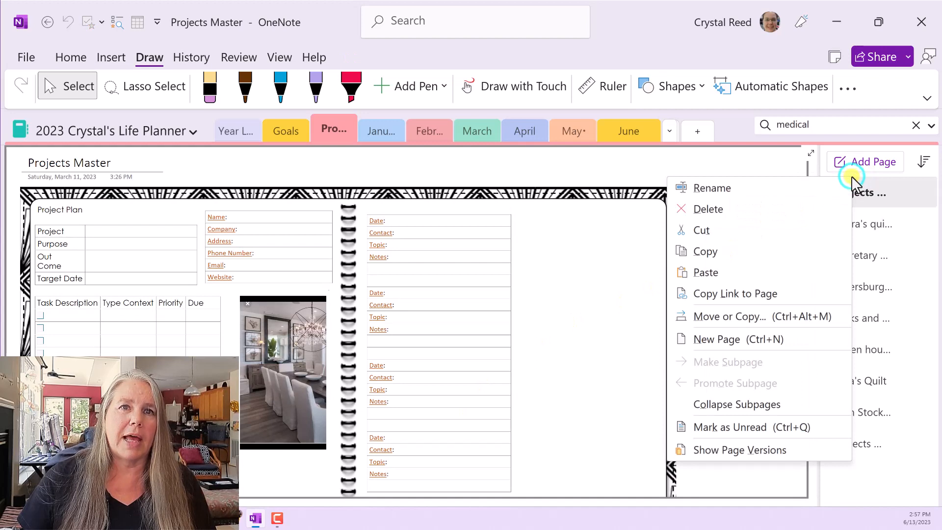
click(702, 317)
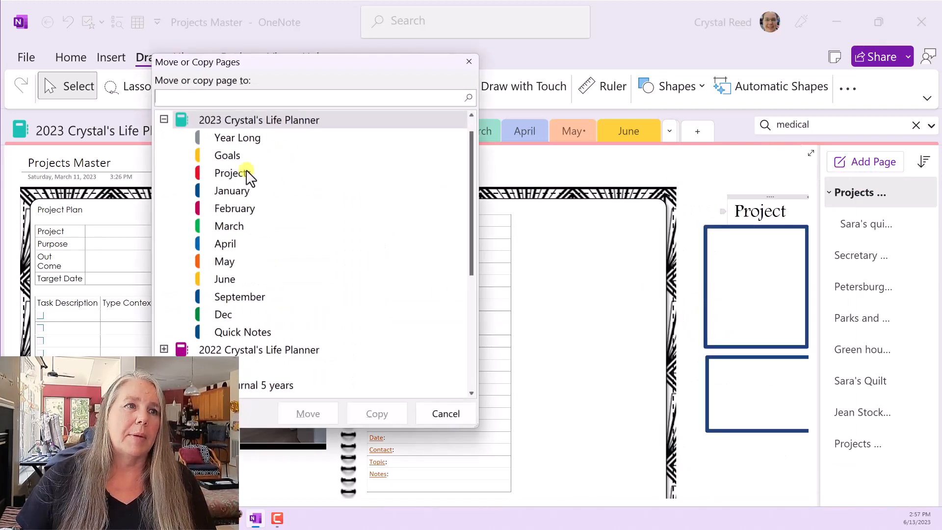
click(249, 138)
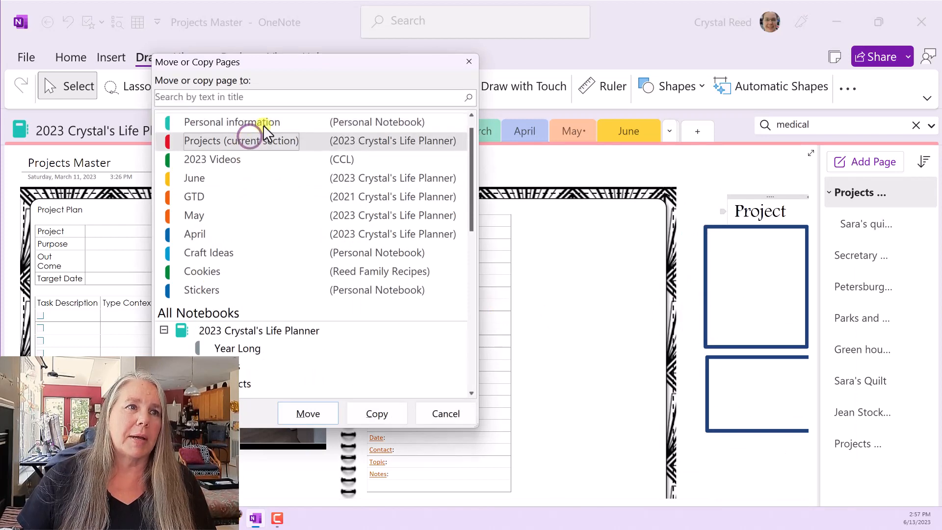
click(376, 413)
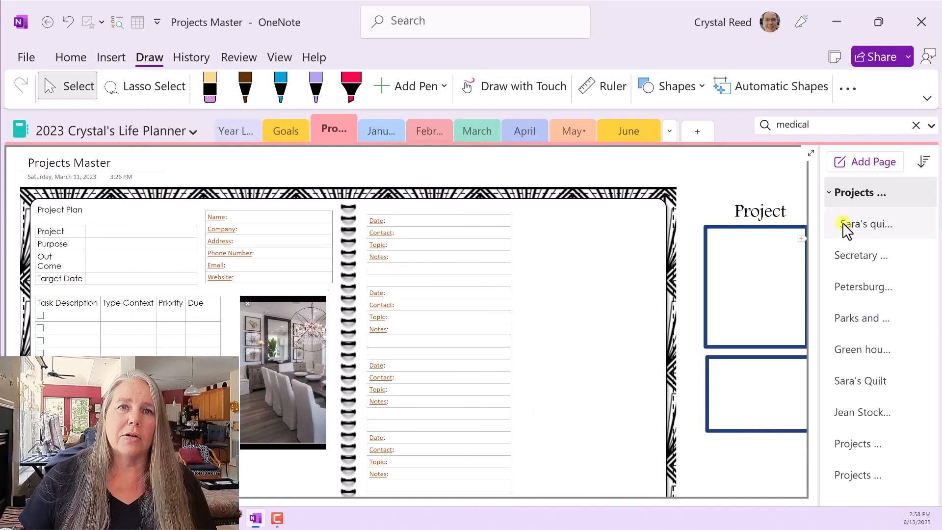
click(839, 475)
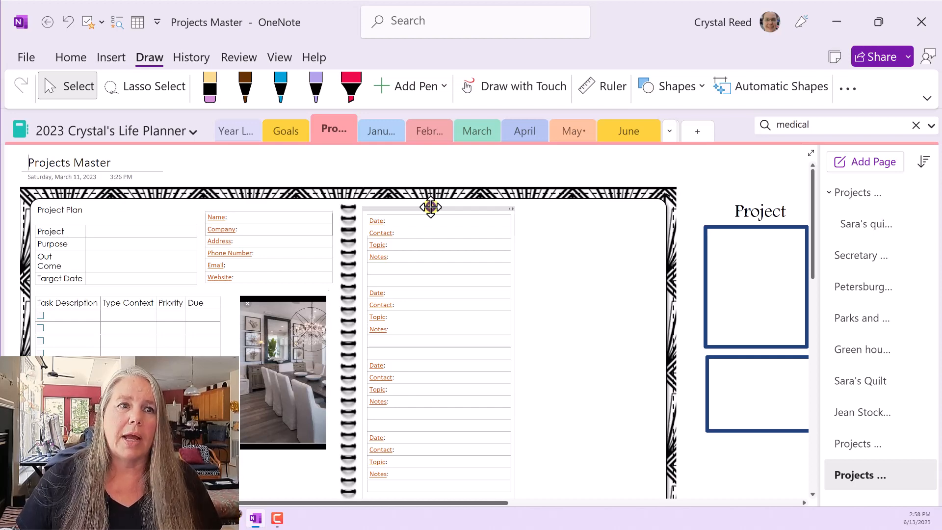
Move the contact log table outside the planner frame on the copied page and delete the dining room picture
drag(430, 207, 774, 456)
click(288, 338)
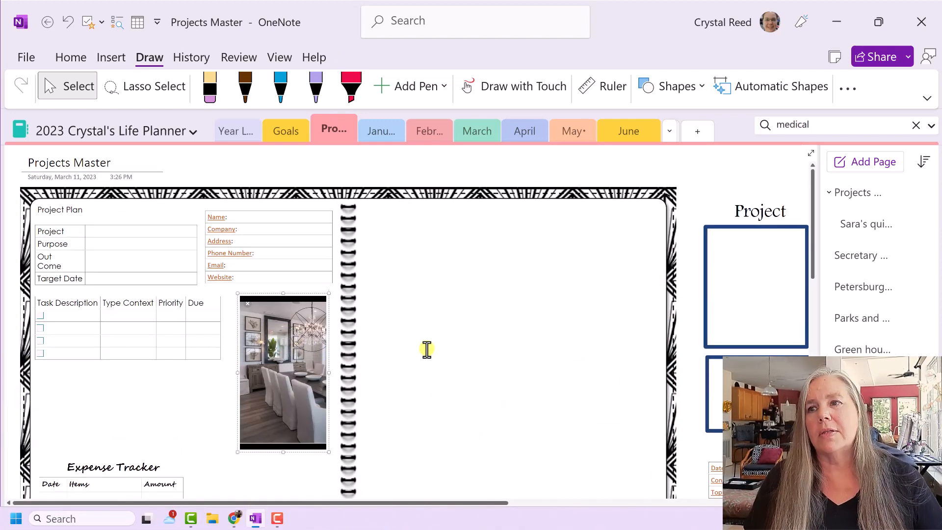
key(Delete)
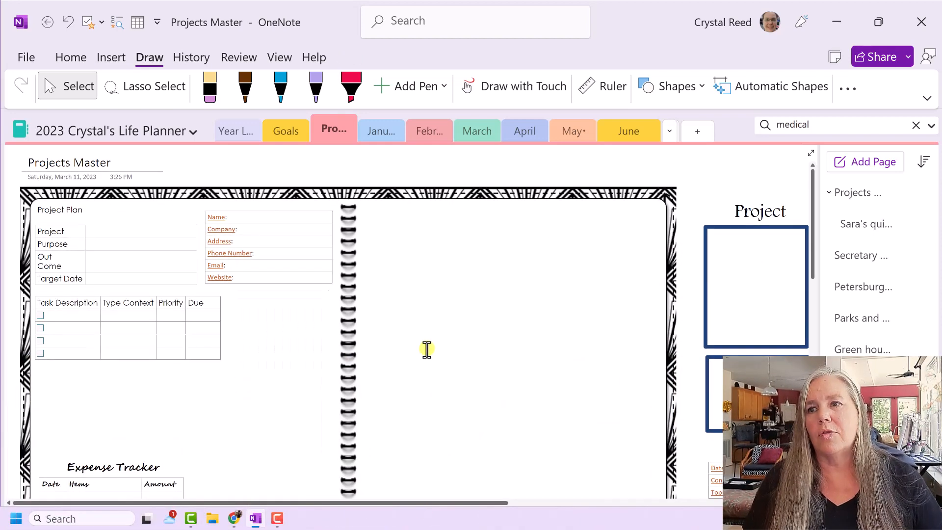
Enter the first contact's name in the contact card and move the card to the top of the right-hand planner page
click(270, 220)
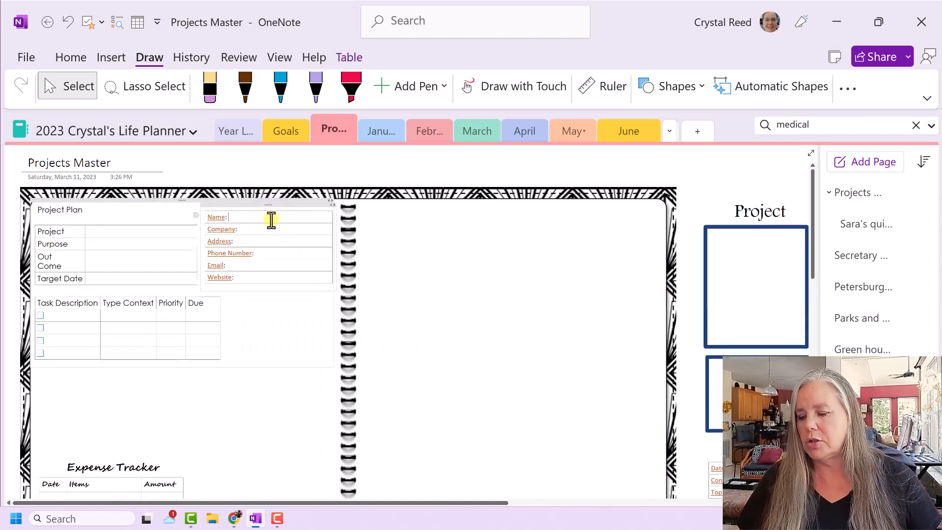
text(Sara)
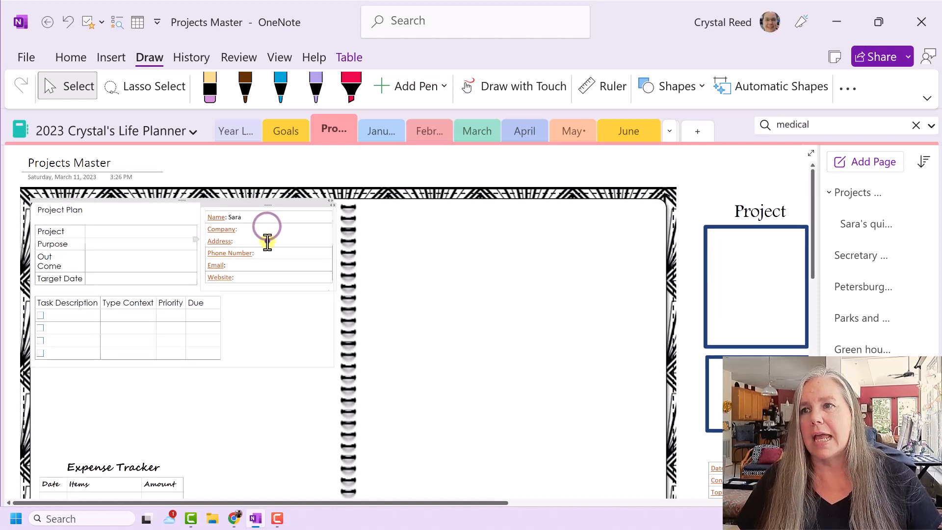
click(278, 253)
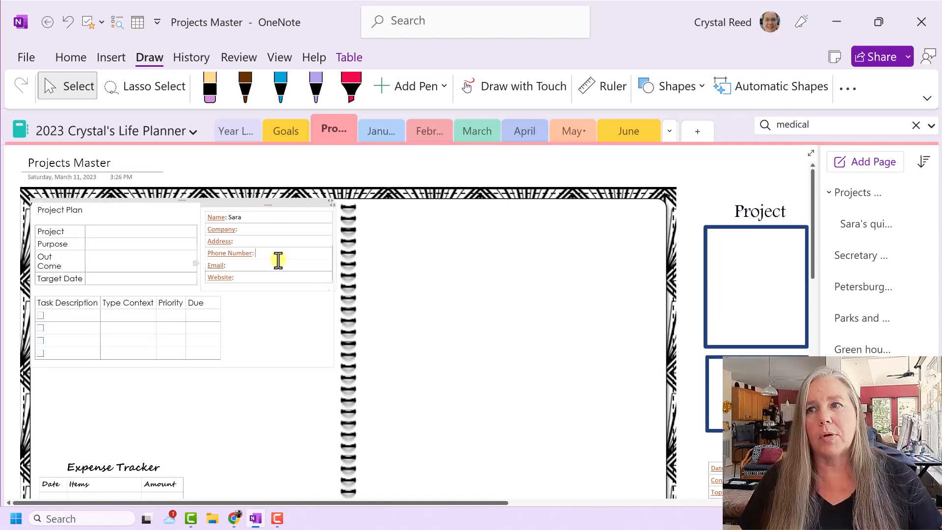
drag(267, 205, 425, 208)
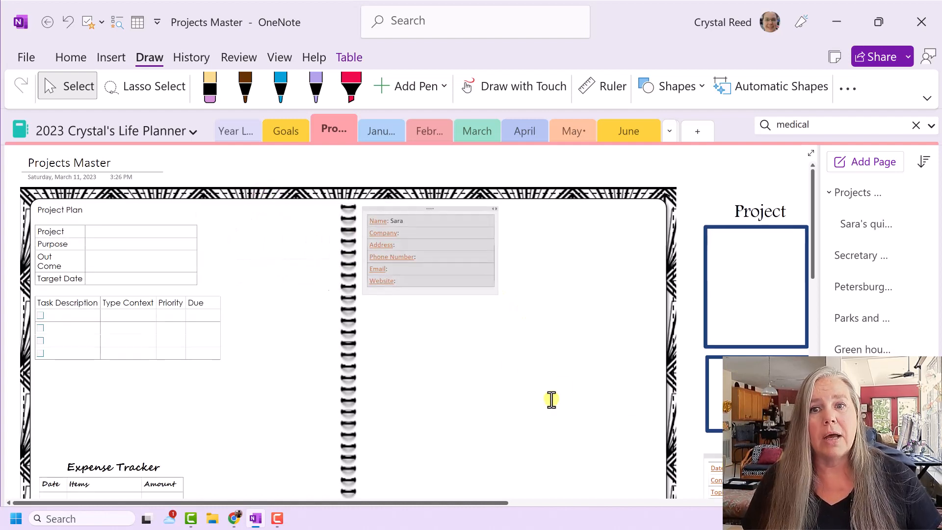
Duplicate the contact card beside the original and replace the name in the copy with the second contact's name
click(433, 210)
right_click(433, 210)
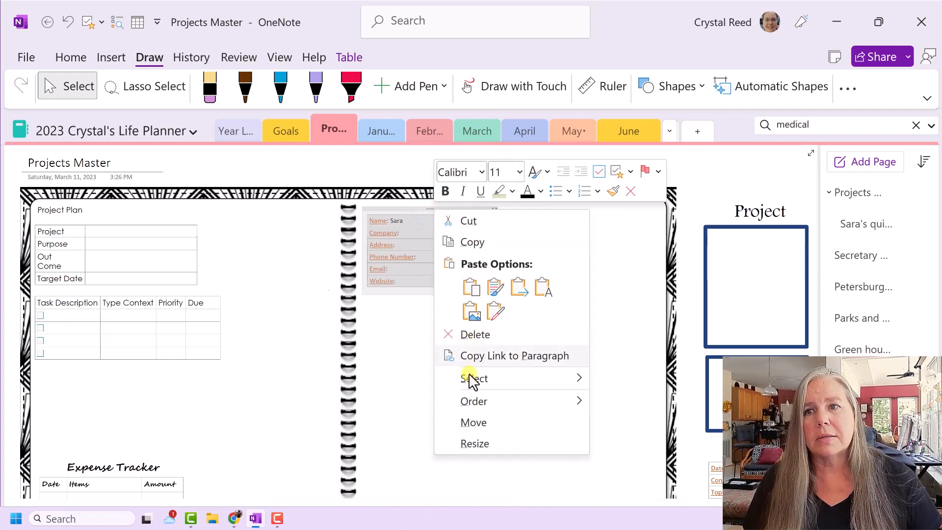
click(465, 241)
click(511, 210)
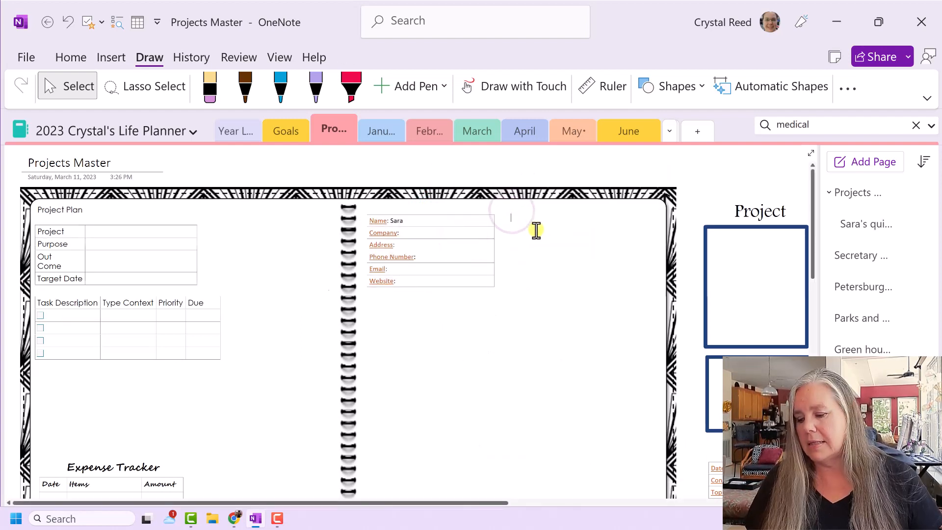
key(ctrl+v)
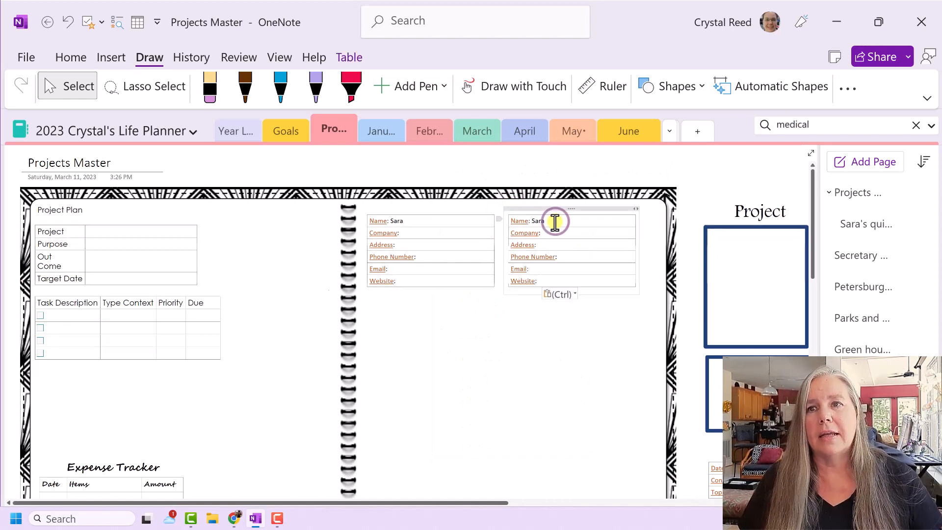
double_click(552, 221)
key(BackSpace)
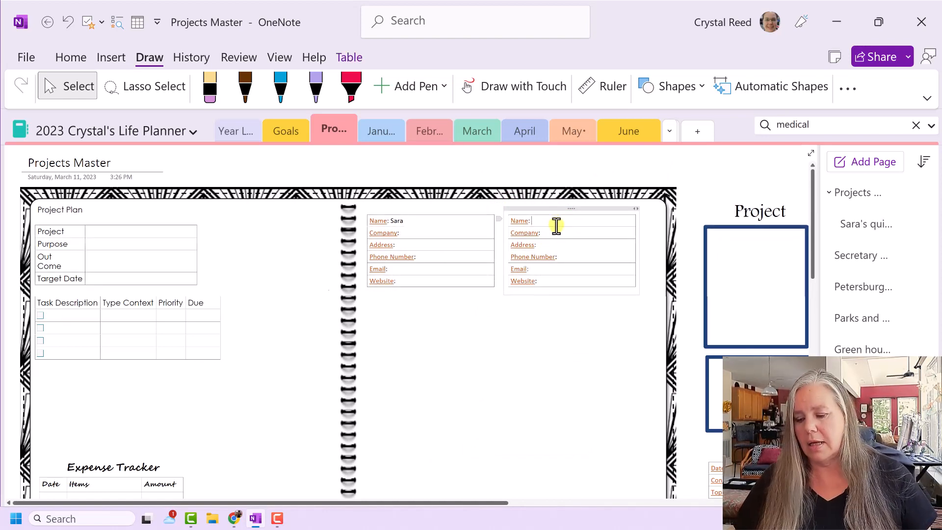
text(Bobby)
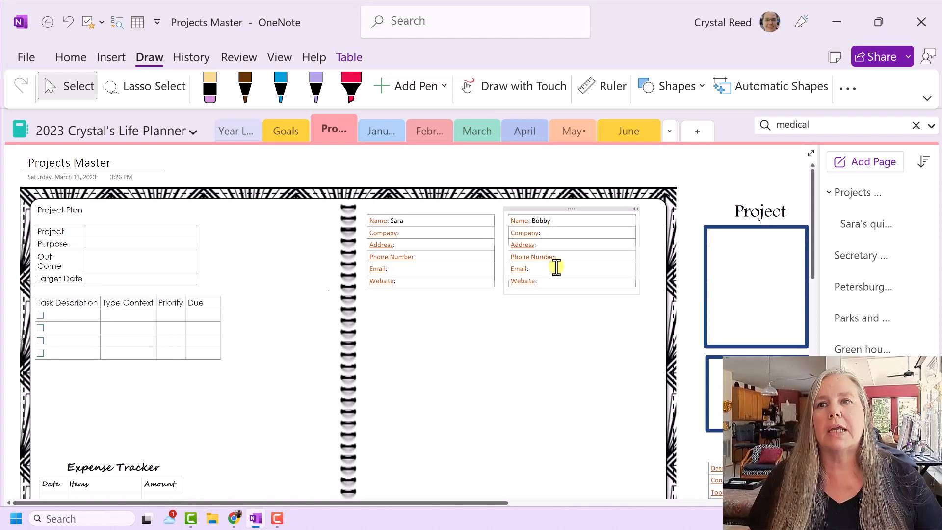
click(535, 324)
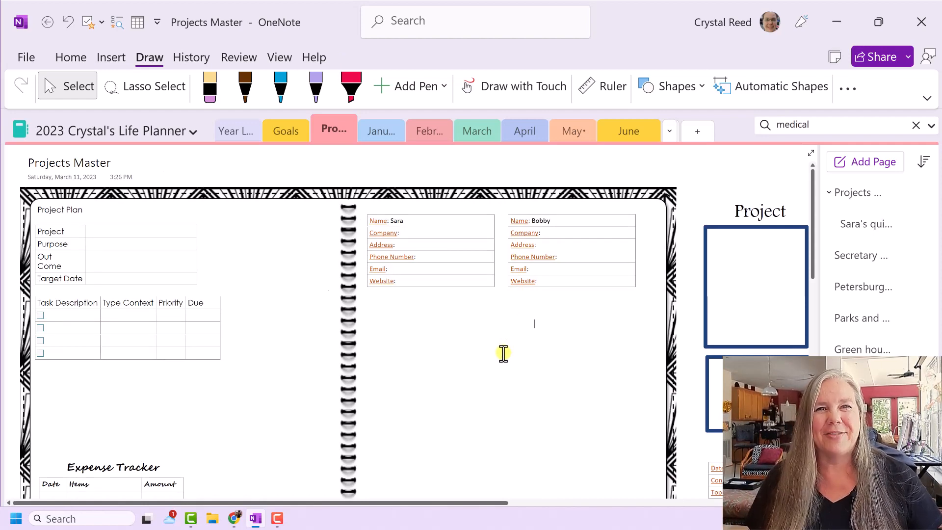
Fill in the project plan table with the project "CUMC 150 Homecomimg" and the target date "September"
click(95, 232)
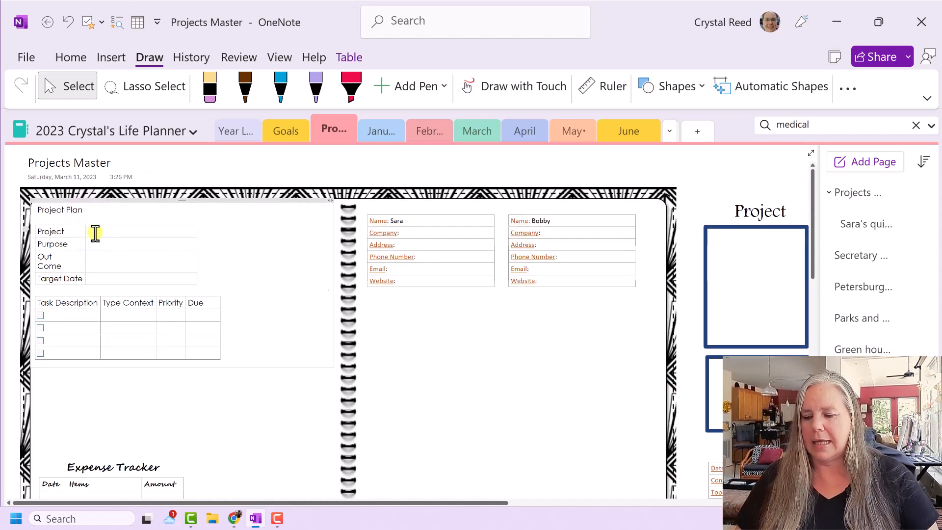
text(CUM)
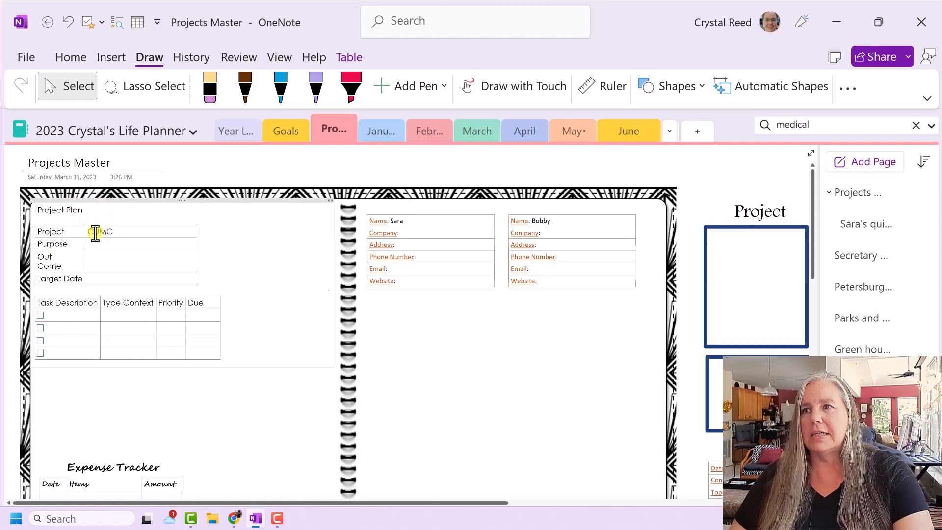
text(C)
text( 150 Hom)
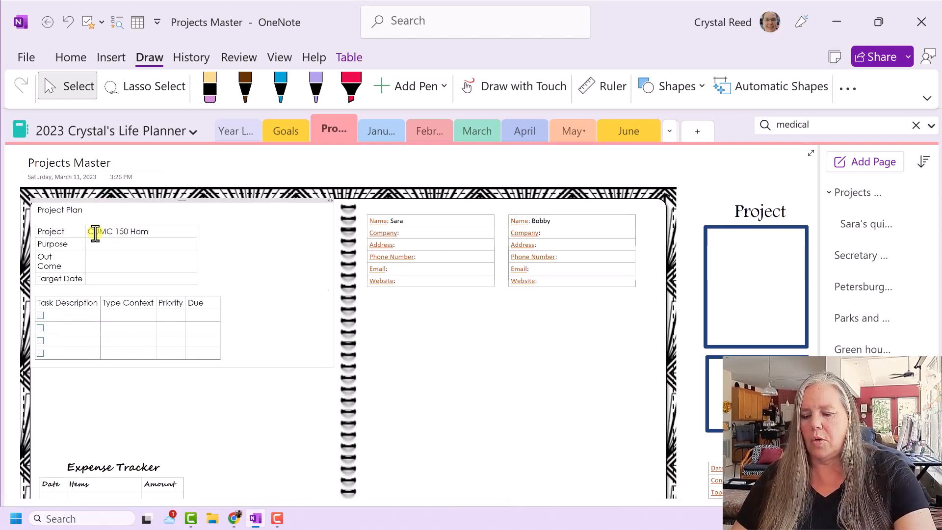
text(ecomimg)
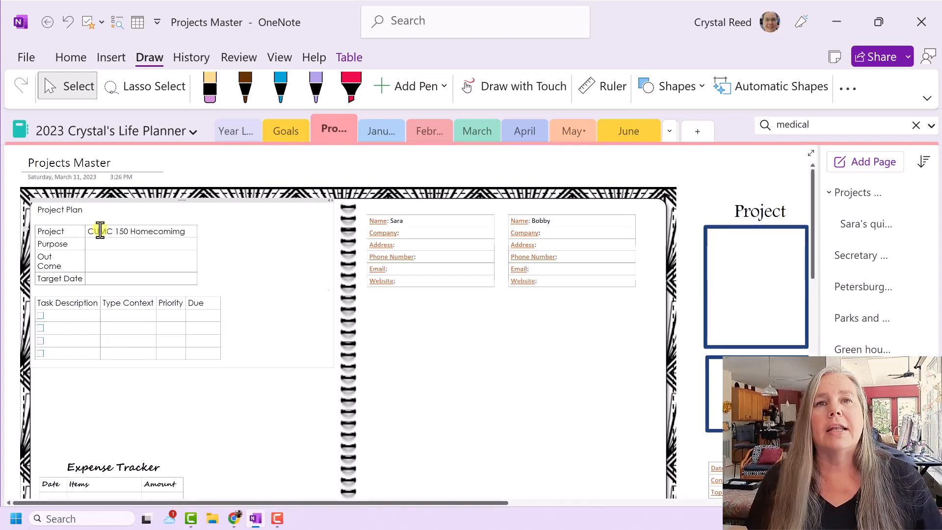
click(110, 280)
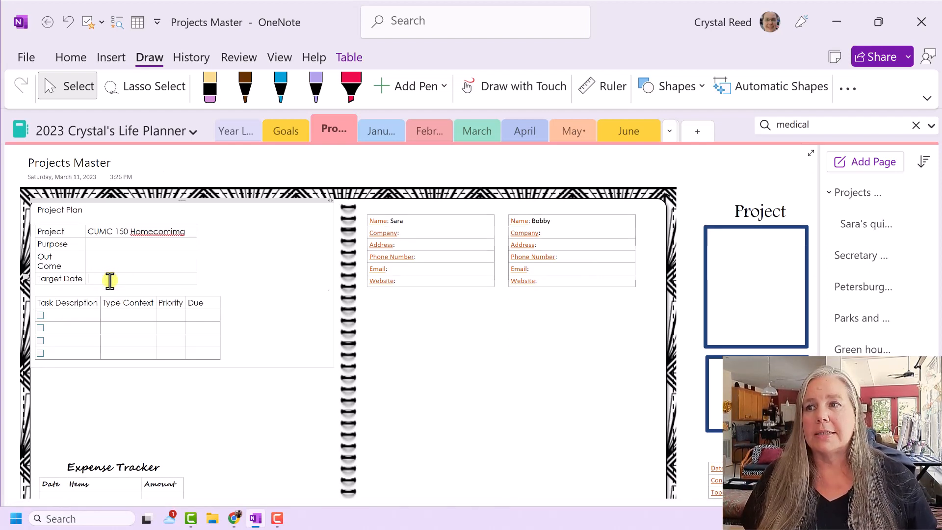
text(Sept)
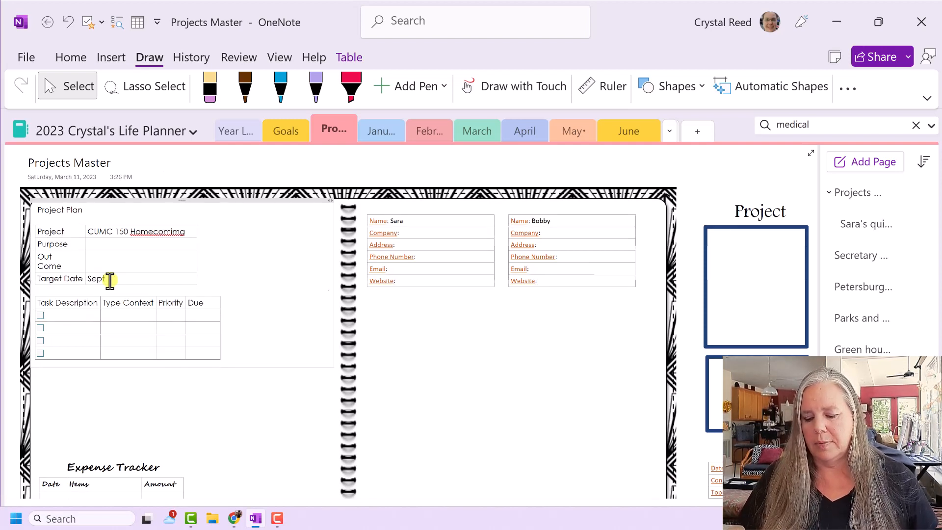
text(ember)
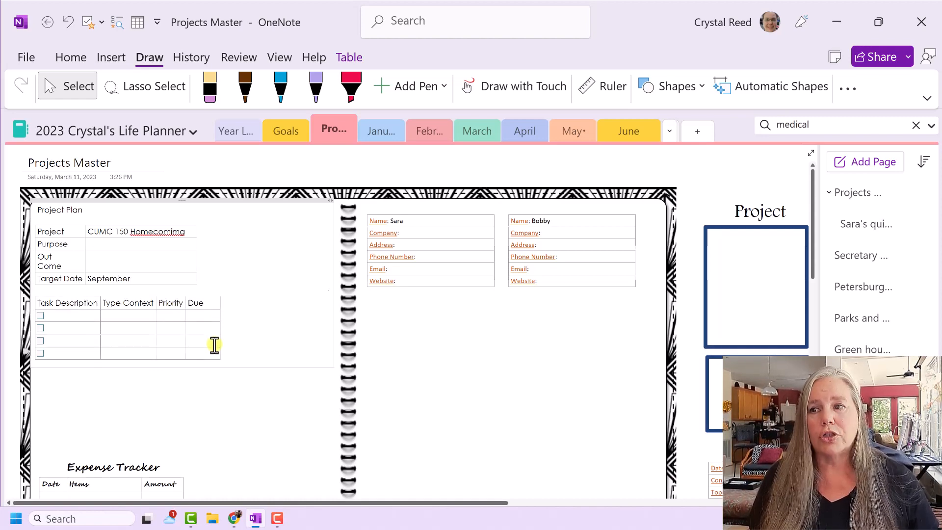
Lasso the topmost light-blue box together with its lined table and move them into the planner frame below the contact cards
scroll(212, 344, down, 2)
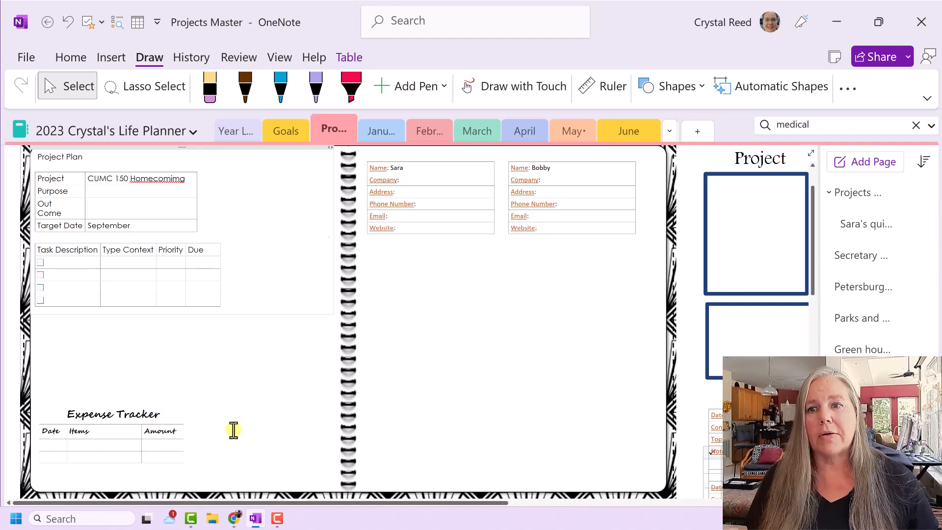
scroll(234, 430, down, 1)
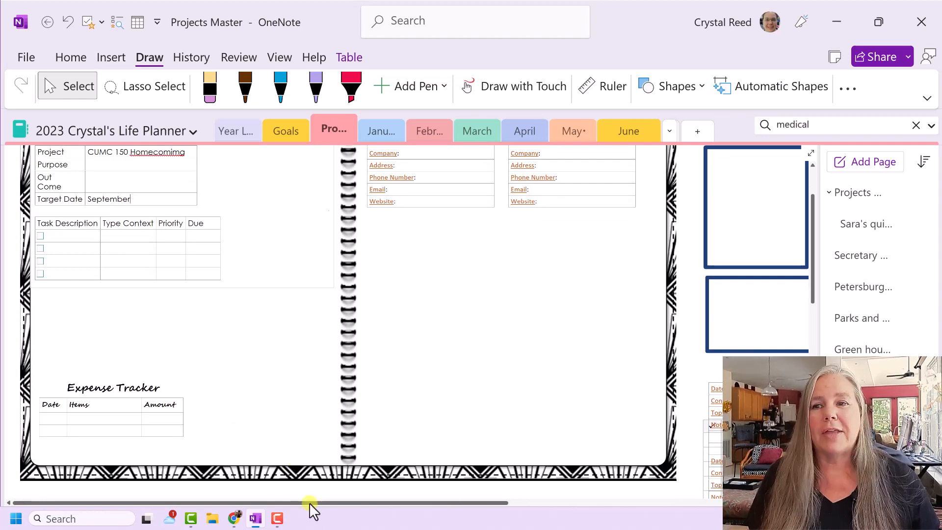
drag(314, 500, 440, 492)
scroll(466, 423, up, 2)
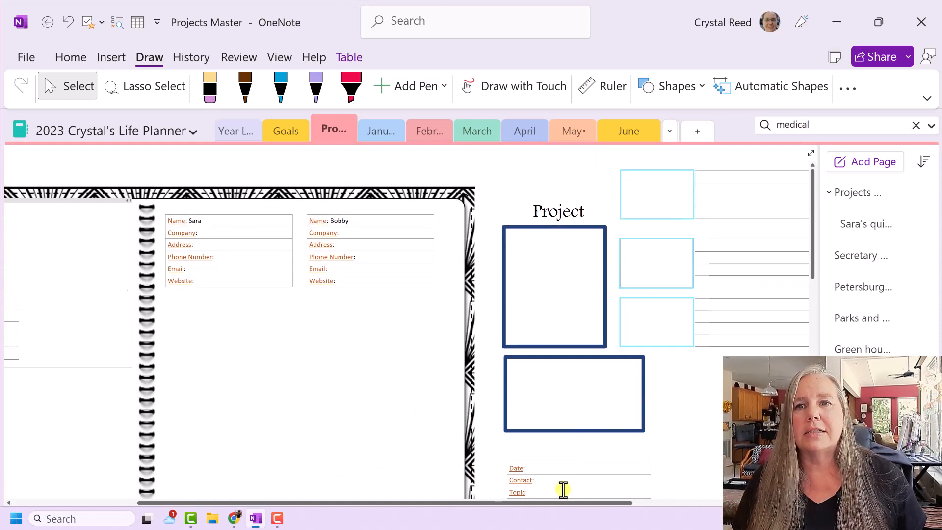
drag(560, 505, 638, 503)
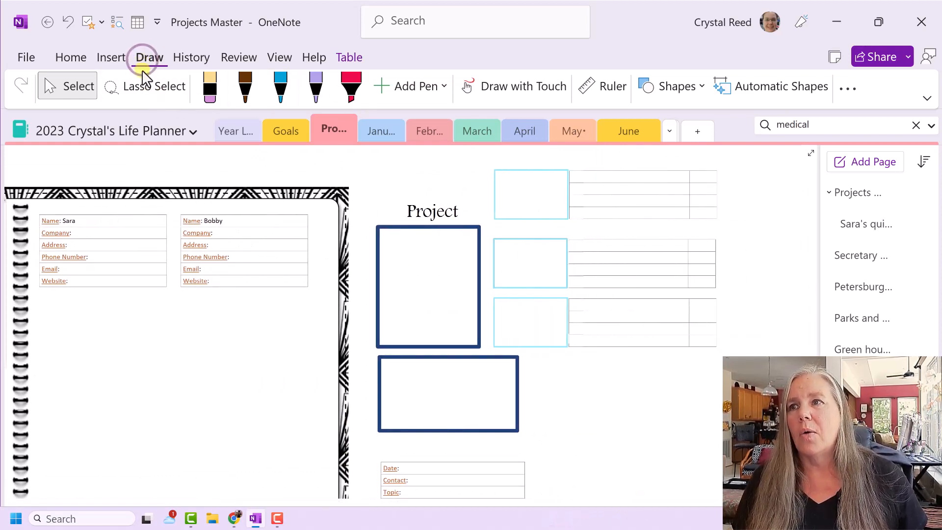
click(147, 86)
mouse_move(532, 155)
mouse_down()
mouse_move(476, 159)
mouse_move(479, 215)
mouse_move(524, 235)
mouse_move(719, 235)
mouse_move(757, 214)
mouse_move(735, 168)
mouse_move(645, 153)
mouse_move(526, 158)
mouse_move(535, 156)
mouse_up()
mouse_move(590, 198)
mouse_down()
mouse_move(390, 256)
mouse_move(236, 350)
mouse_move(167, 372)
mouse_move(136, 348)
mouse_move(126, 325)
mouse_move(135, 324)
mouse_up()
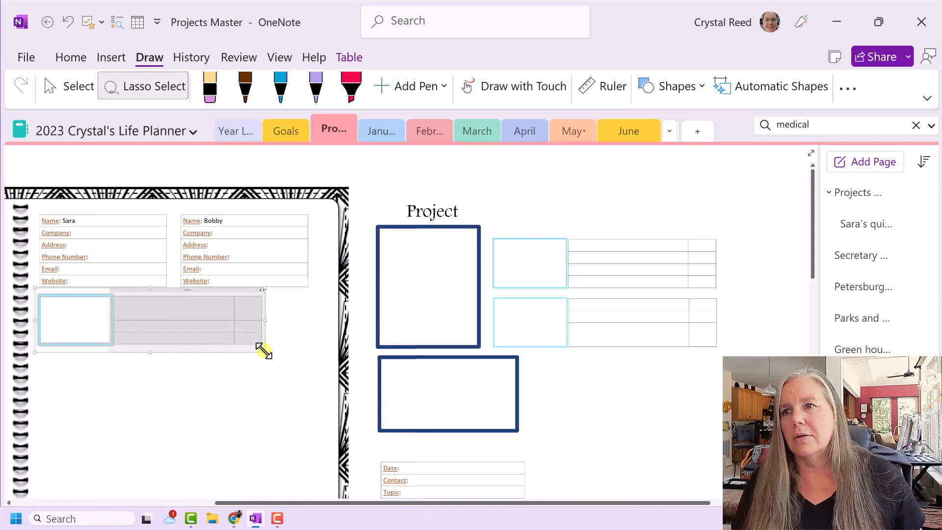
Narrow the light-blue box below the contact cards, keeping it as tall as its table, and move the table close beside it
click(84, 323)
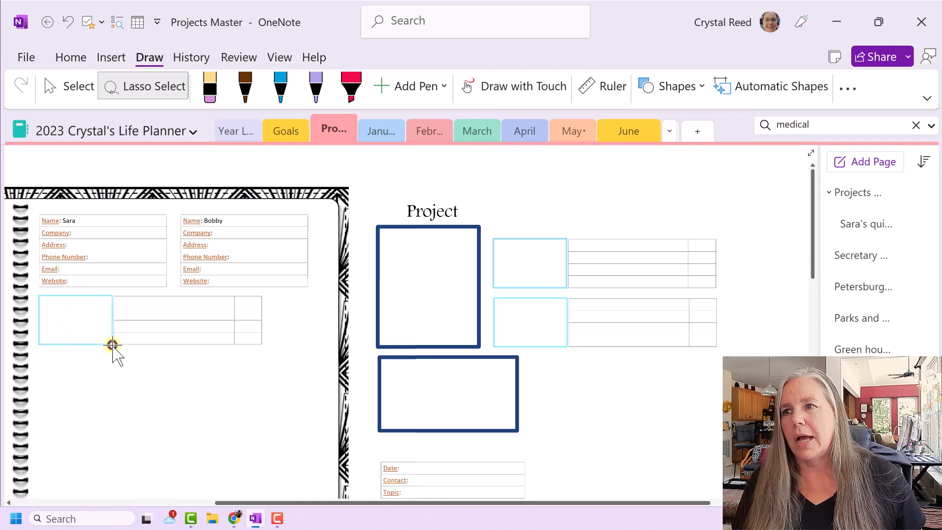
click(113, 345)
click(71, 87)
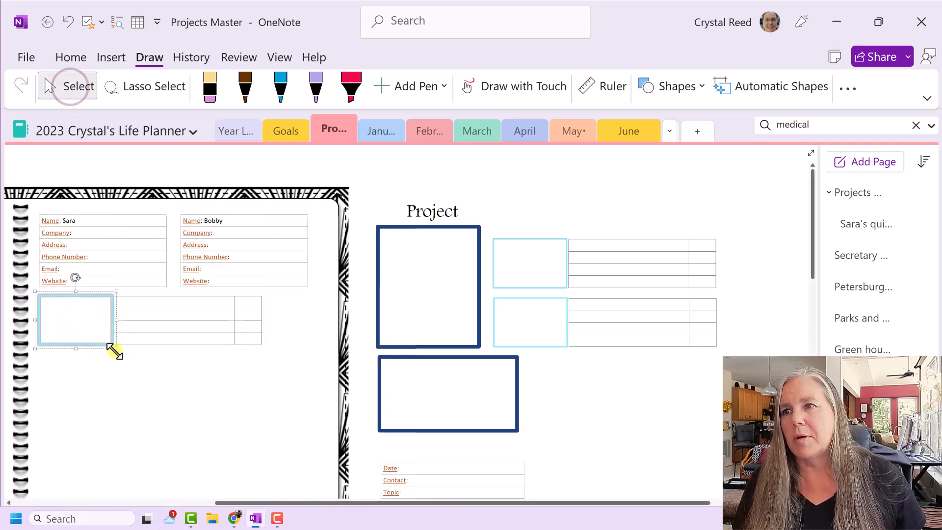
drag(115, 348, 83, 325)
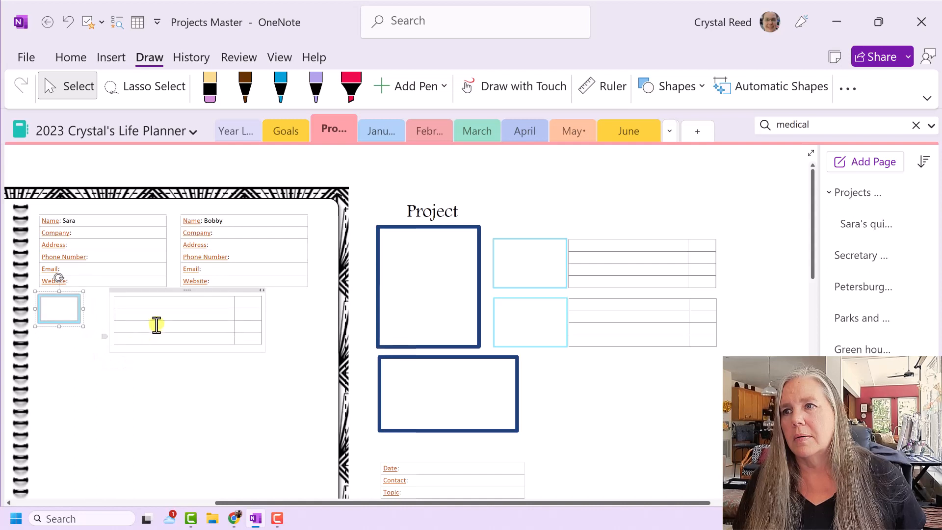
drag(161, 291, 116, 306)
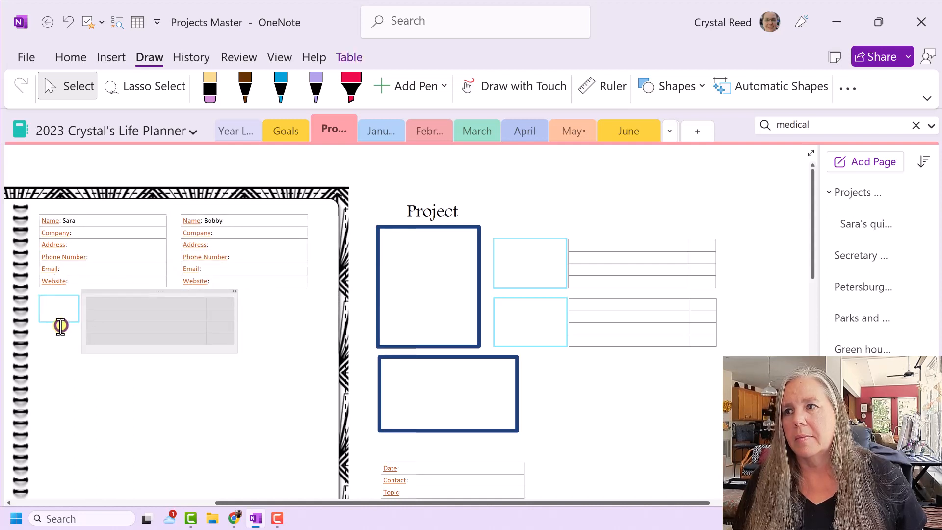
click(59, 326)
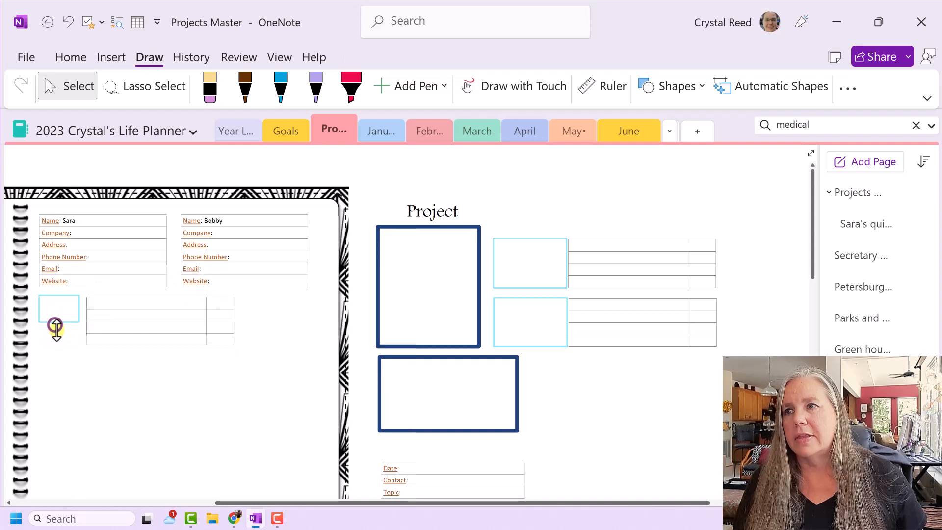
drag(57, 327, 57, 348)
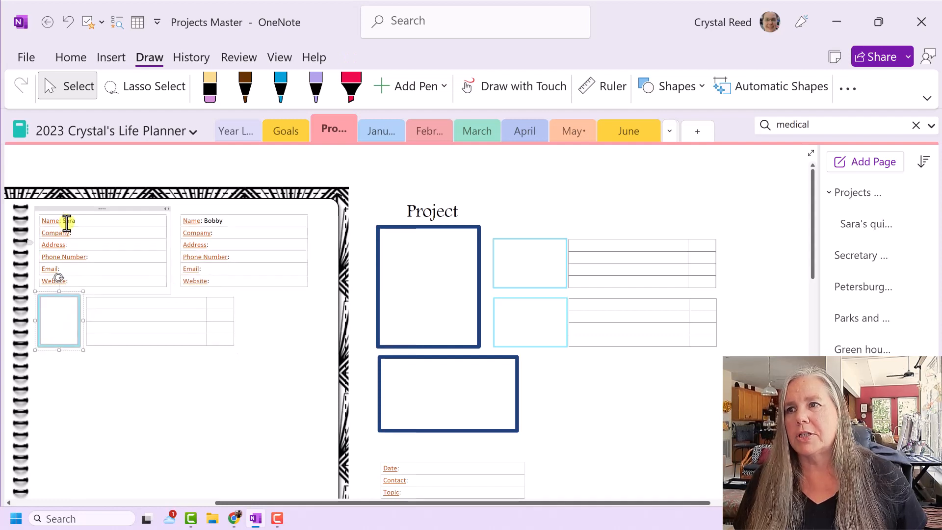
Add the label "Tote bag" and position it inside the light-blue box below the contact cards
click(59, 319)
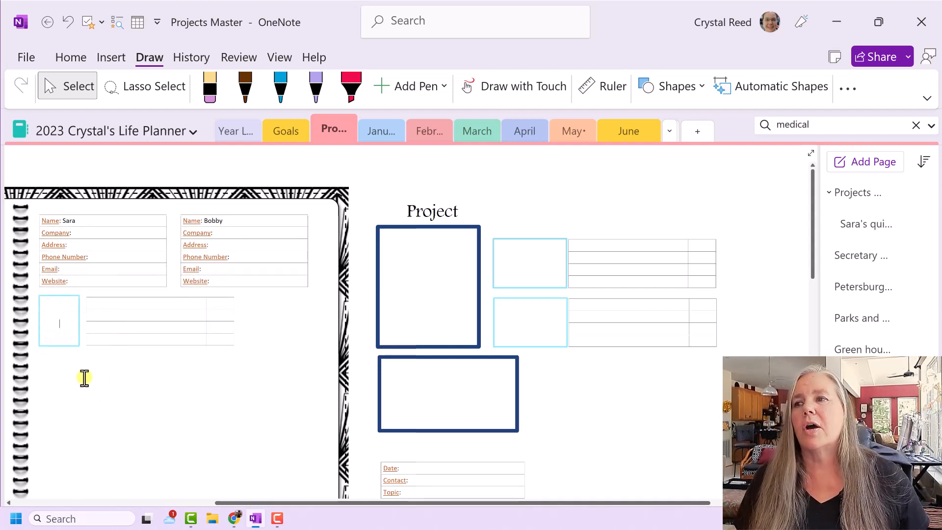
text(tot)
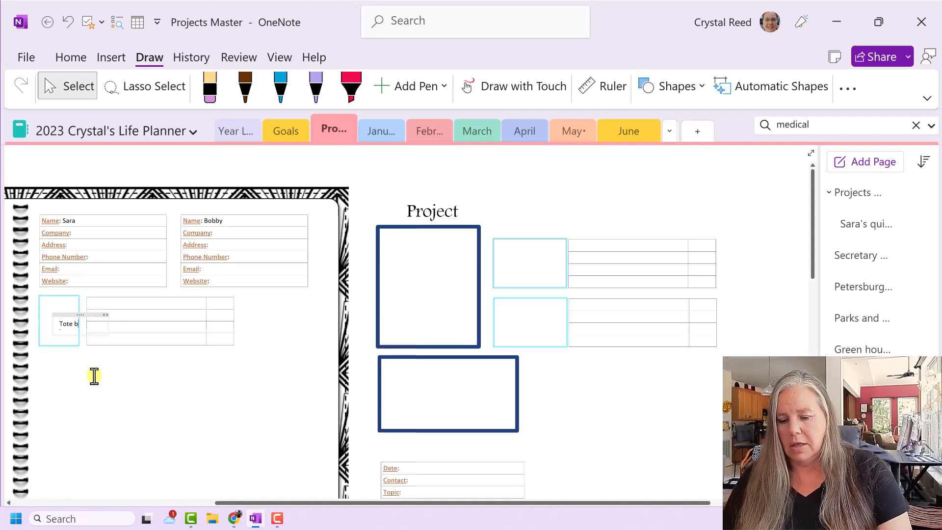
text(e bag)
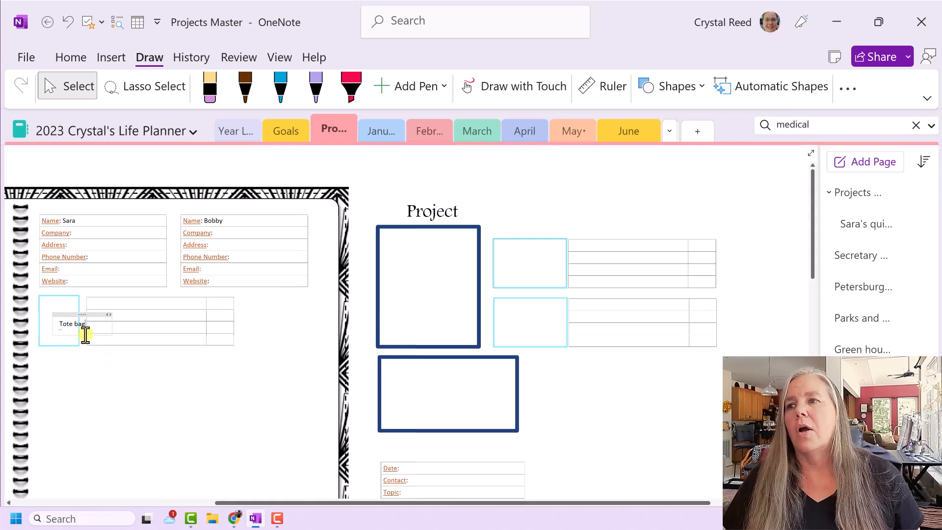
drag(75, 314, 57, 303)
click(89, 384)
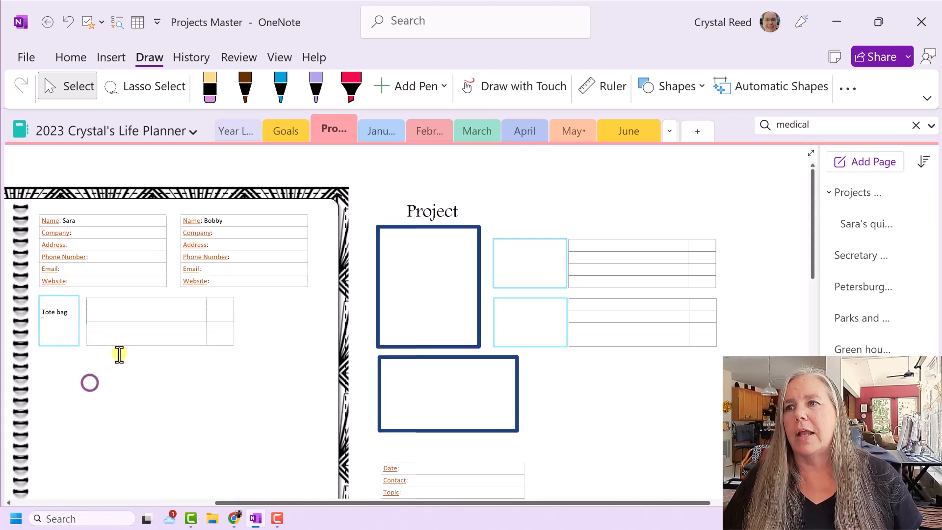
Move the lined table against the Tote bag box and enter the task "Decide on graphics" in its first row
drag(138, 292, 125, 293)
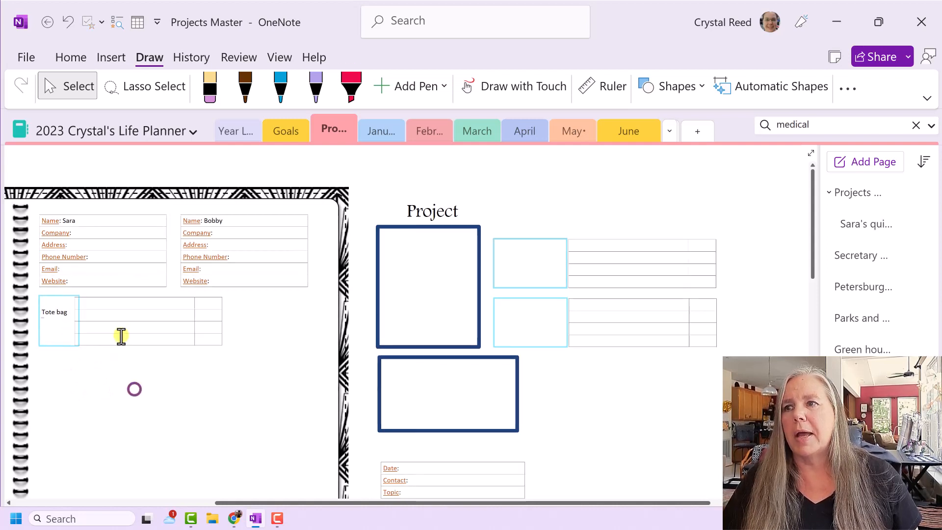
click(115, 303)
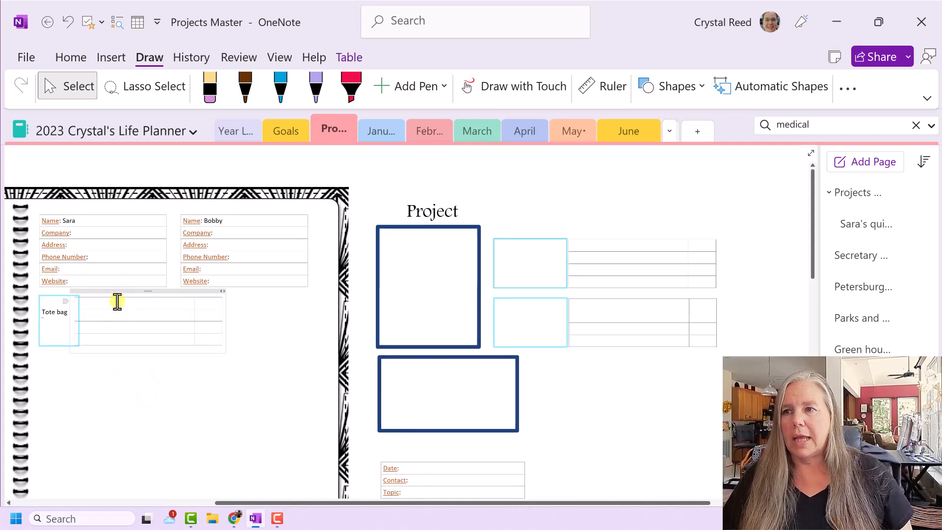
text(Decide on)
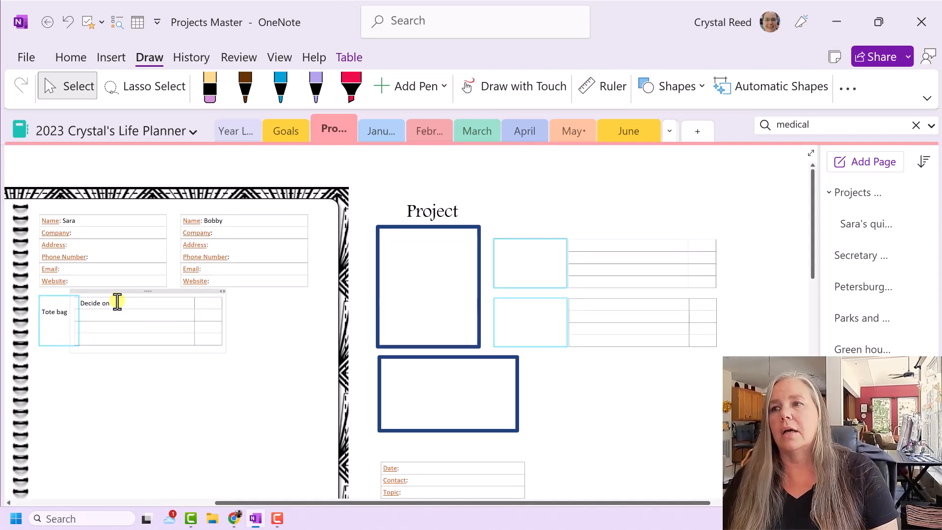
text( grap)
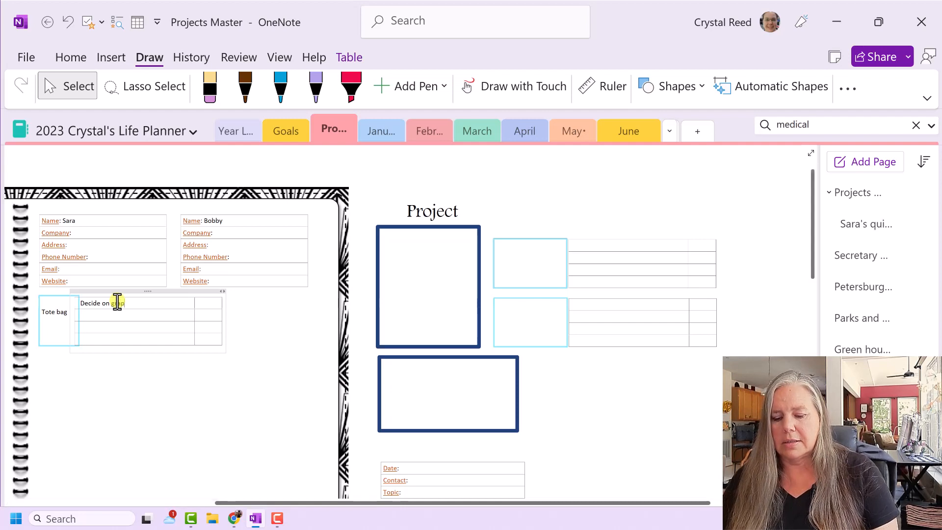
text(hics)
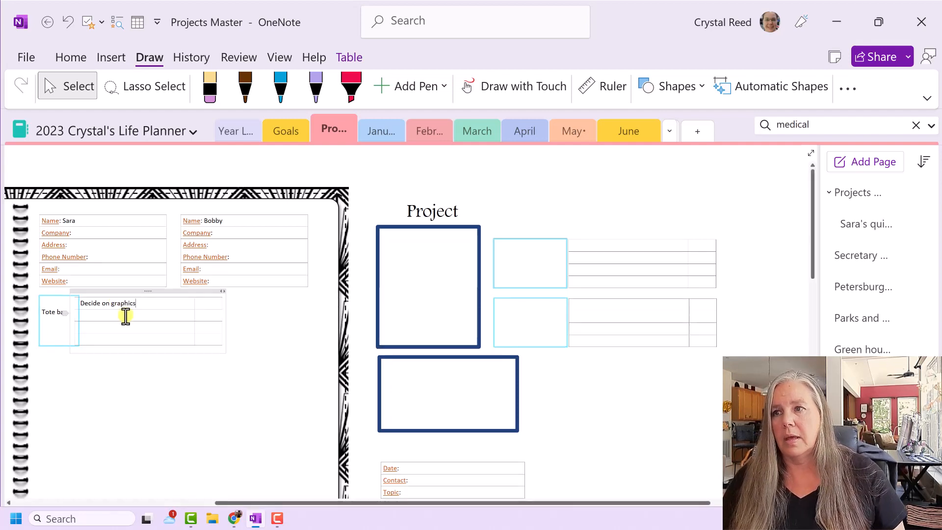
Enter the task "Decide on color of bag and graphics" in the second row of the Tote bag table
click(125, 315)
text(decid)
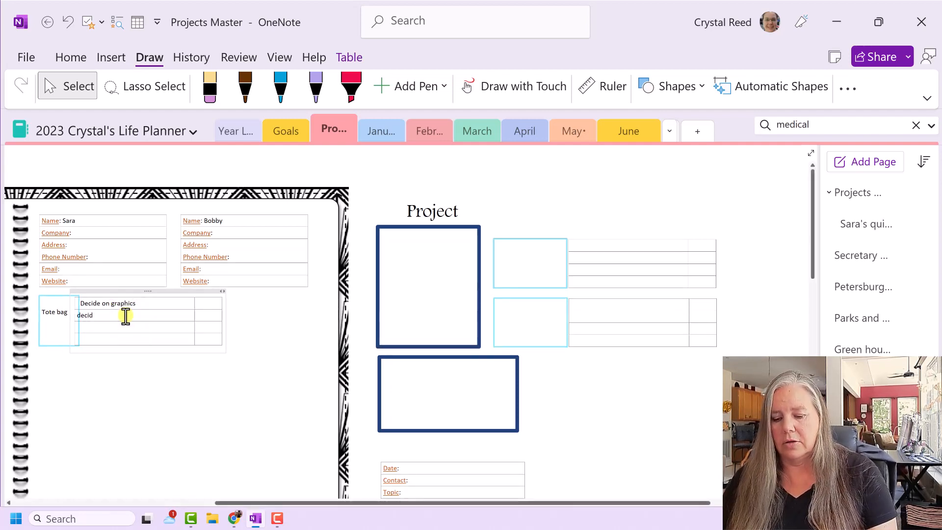
text(e on color of ba)
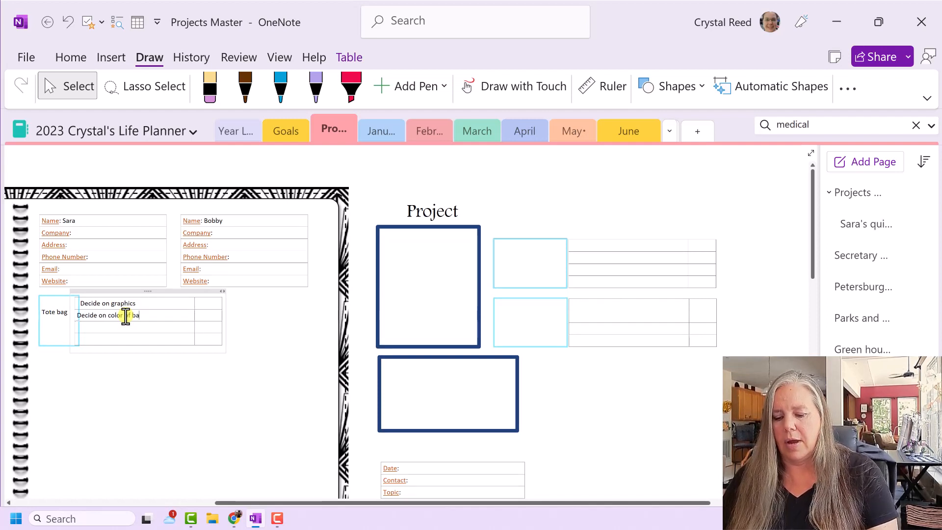
text(g and graphics)
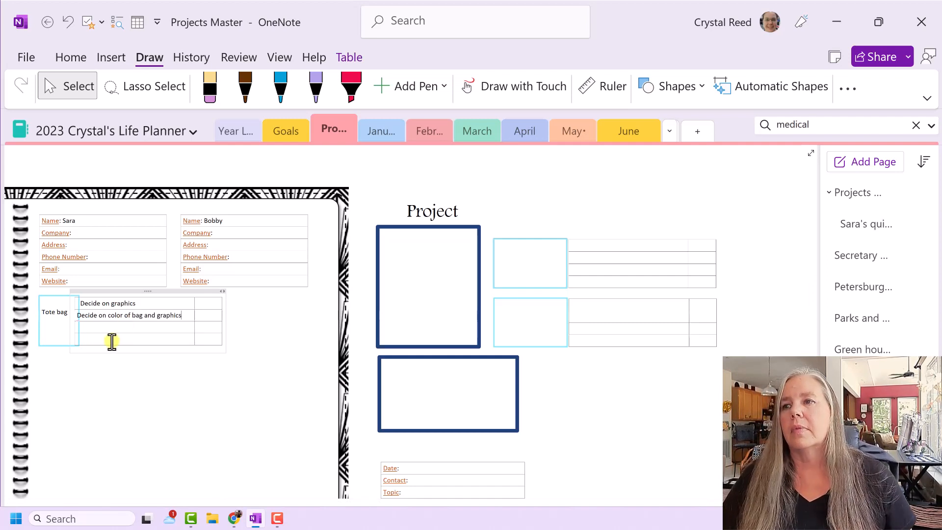
Add the tasks "Determine number to order" and "Place order" to the last two Tote bag rows and shift the table just clear of the box
click(114, 326)
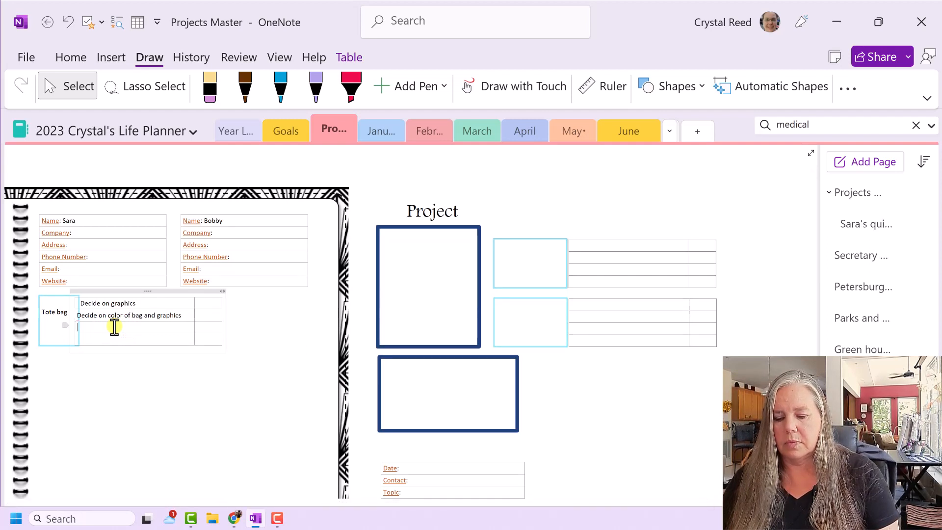
text(det)
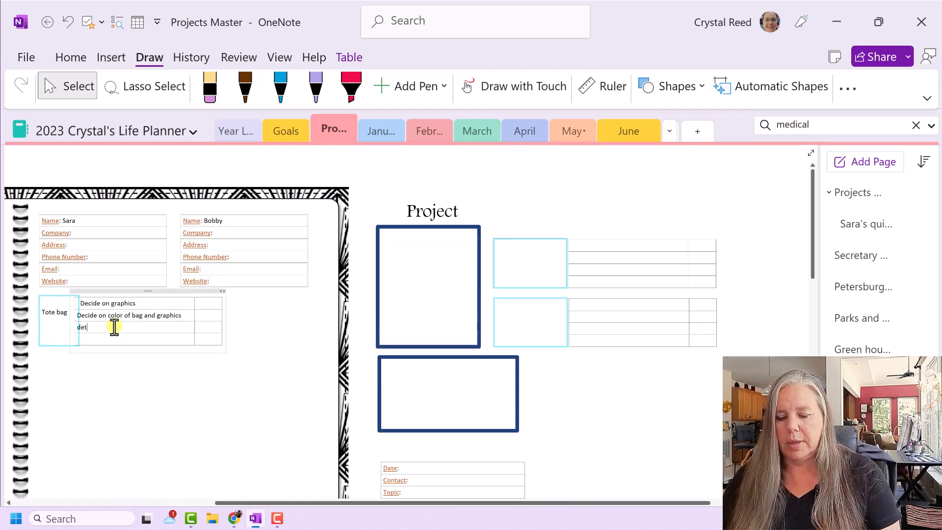
text(ermine nu)
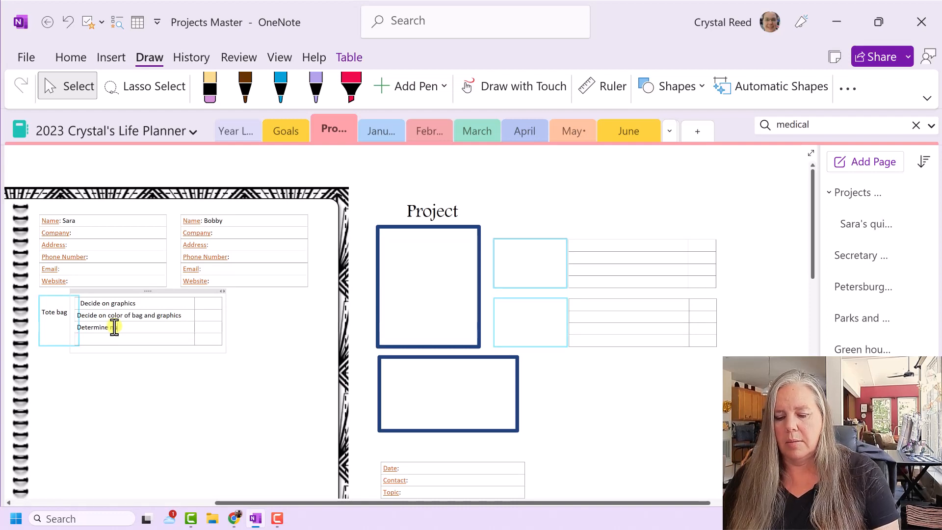
text(mb)
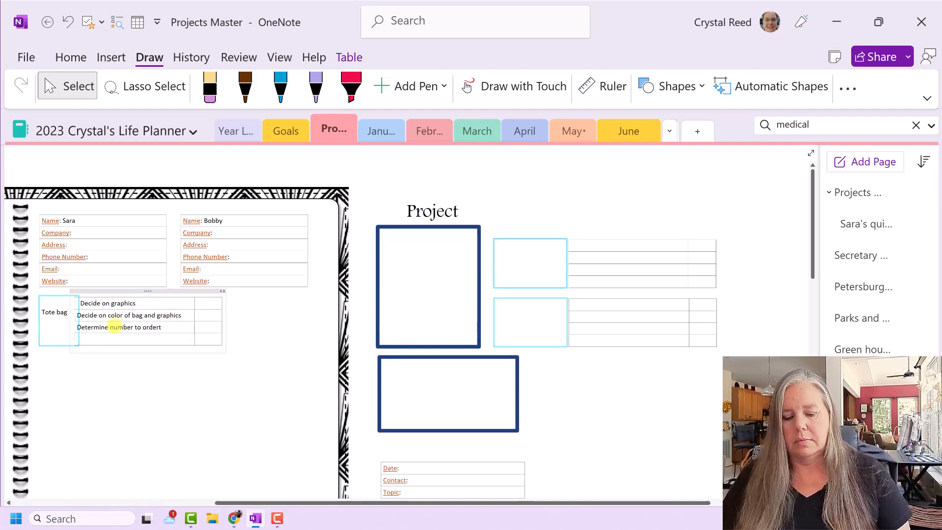
text(er to ordert)
key(BackSpace)
click(124, 336)
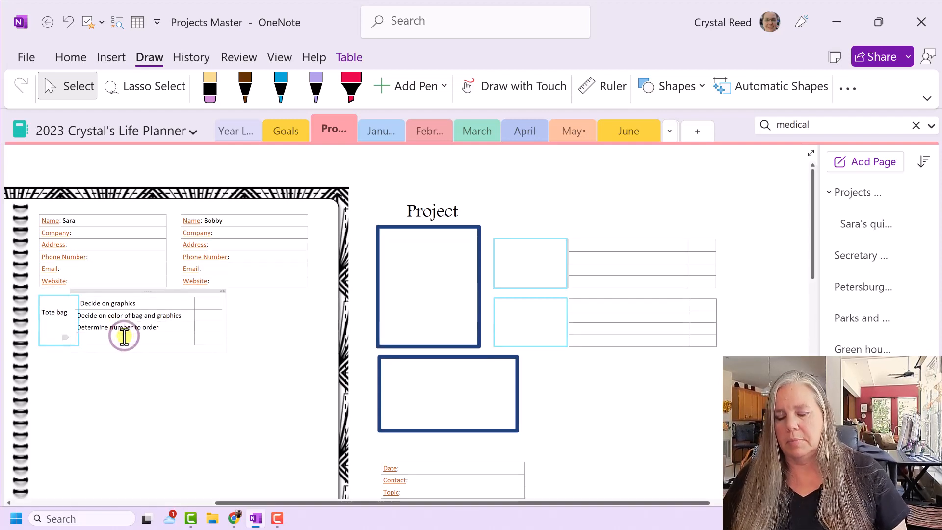
text(Place order)
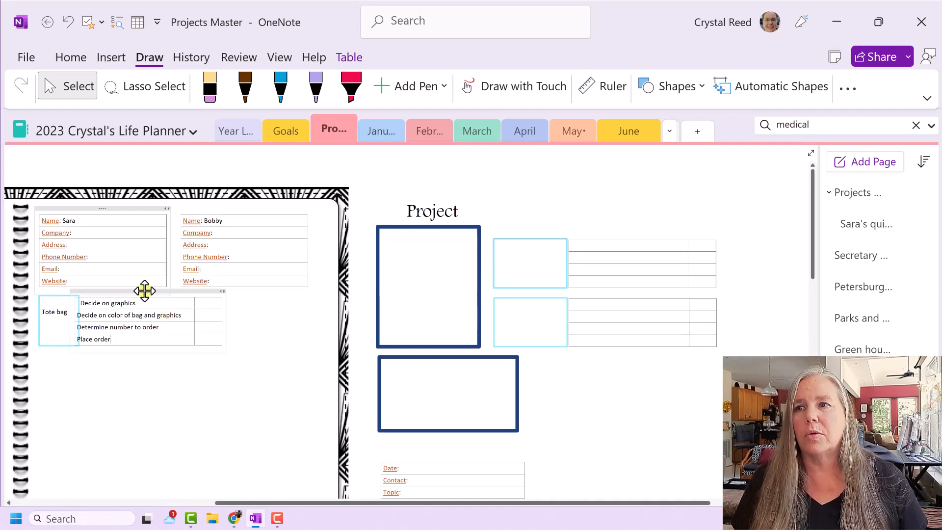
drag(146, 292, 153, 292)
click(155, 382)
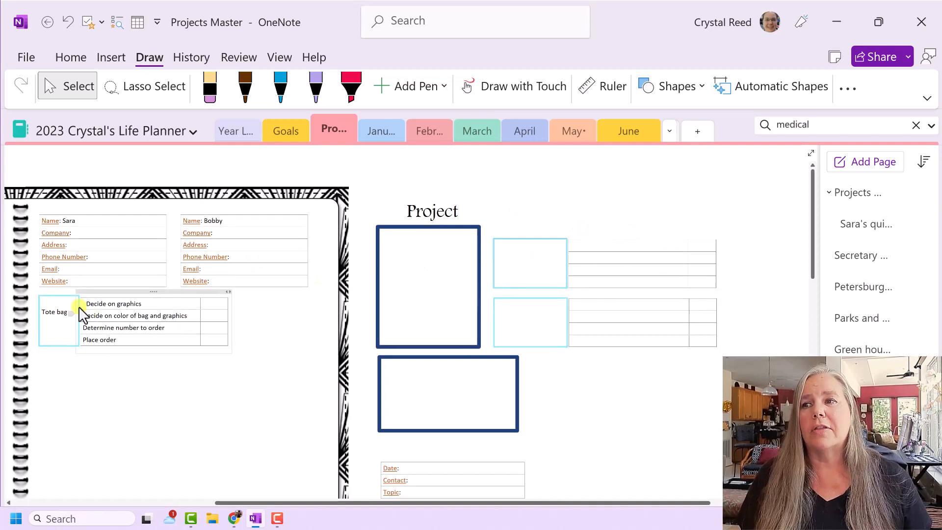
click(415, 259)
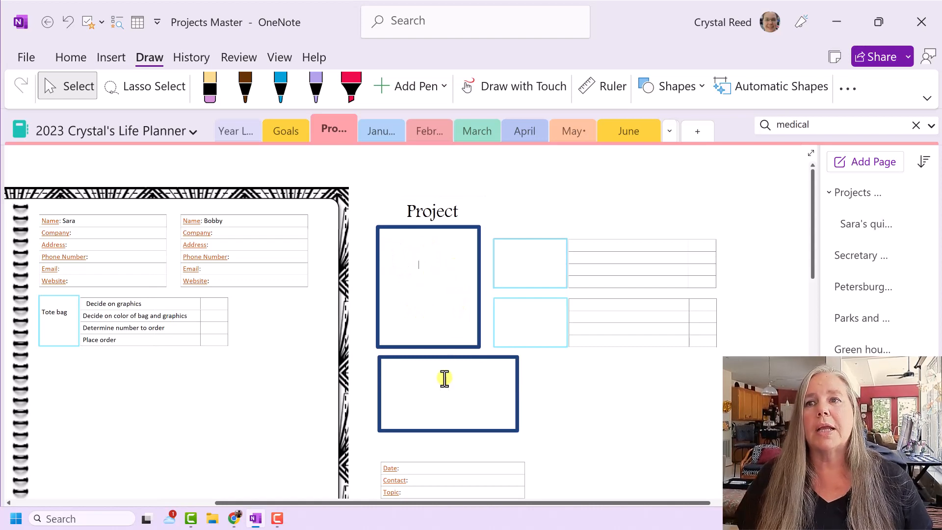
scroll(445, 381, down, 3)
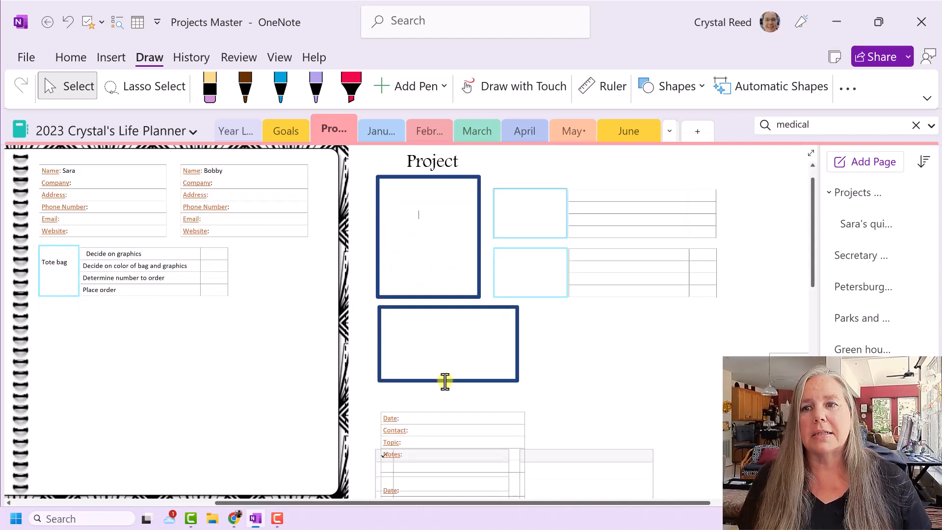
scroll(519, 366, up, 2)
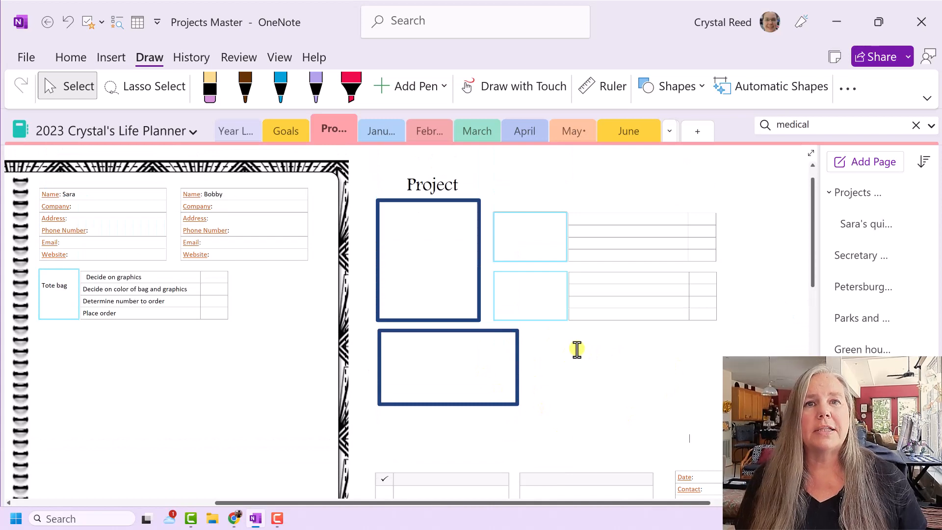
drag(393, 502, 145, 486)
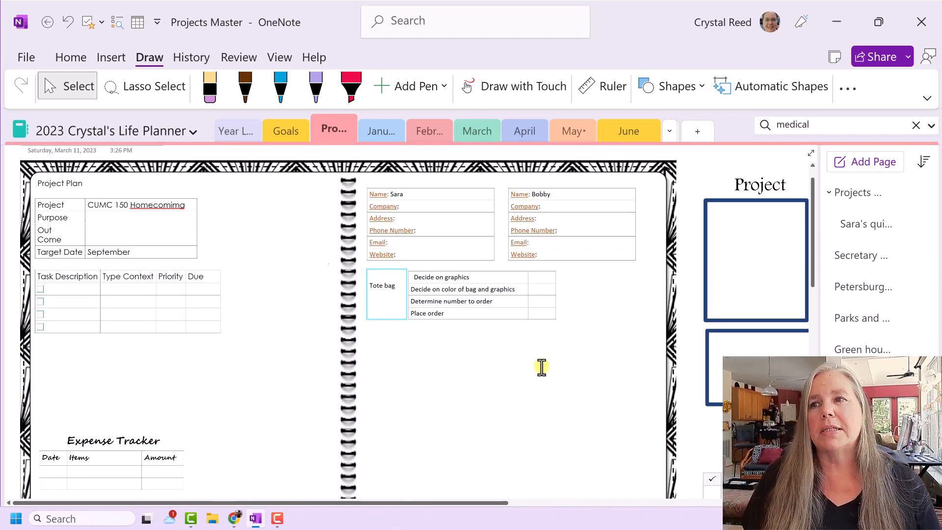
Open the June 12-18, 2023 page in the June section and insert a row below Basement Project in its Projects list
click(633, 129)
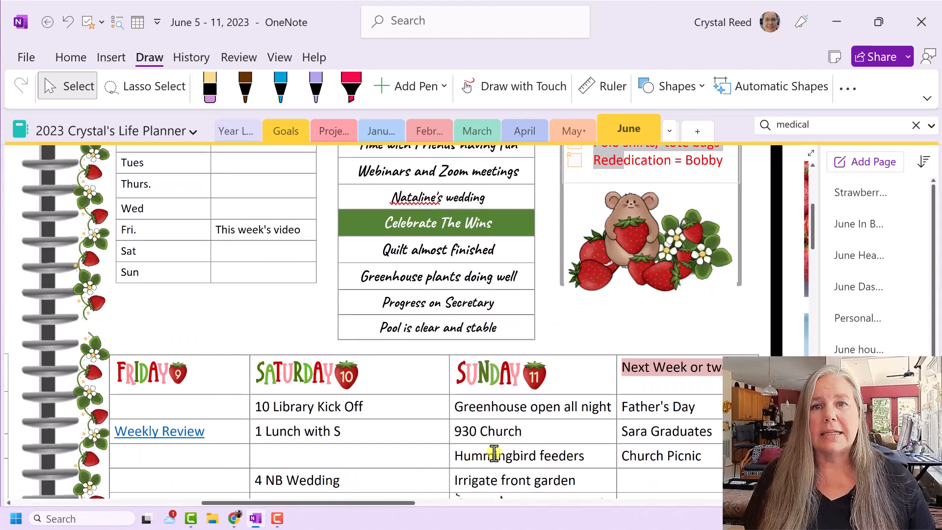
drag(376, 500, 116, 488)
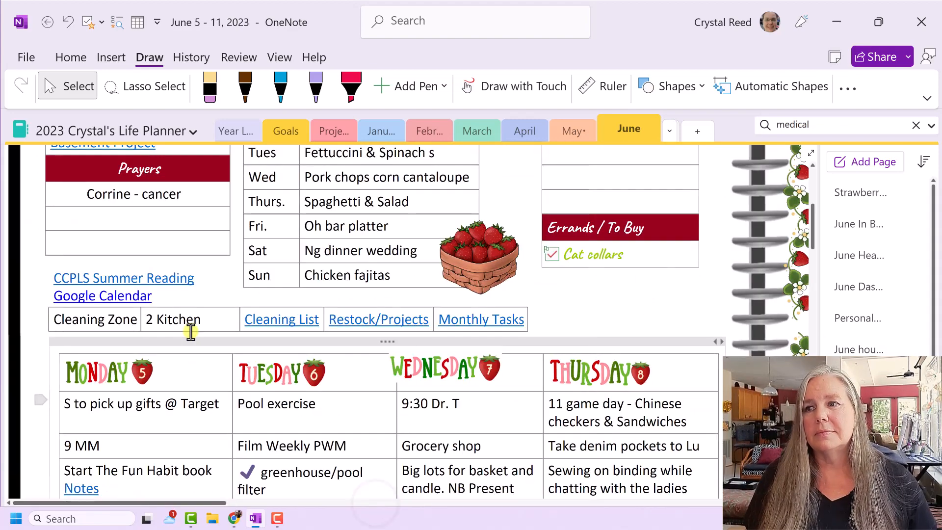
scroll(190, 333, down, 3)
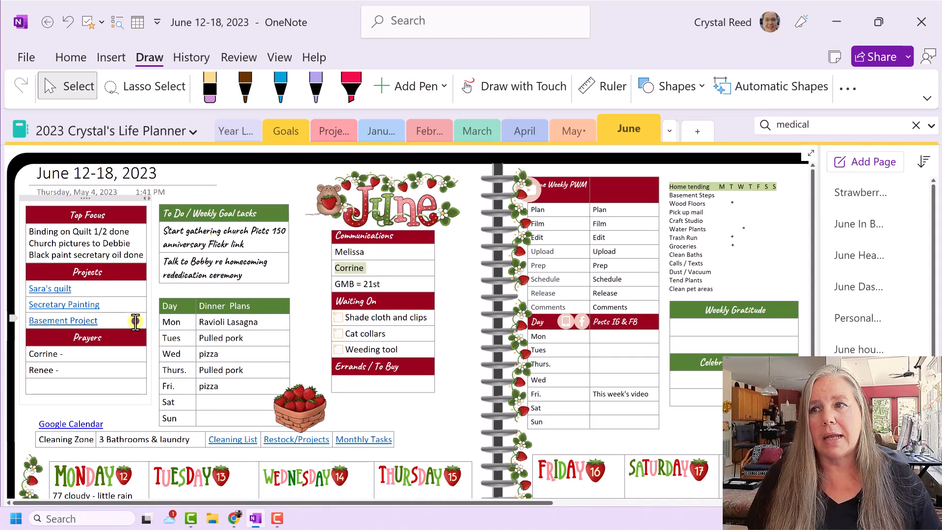
click(135, 321)
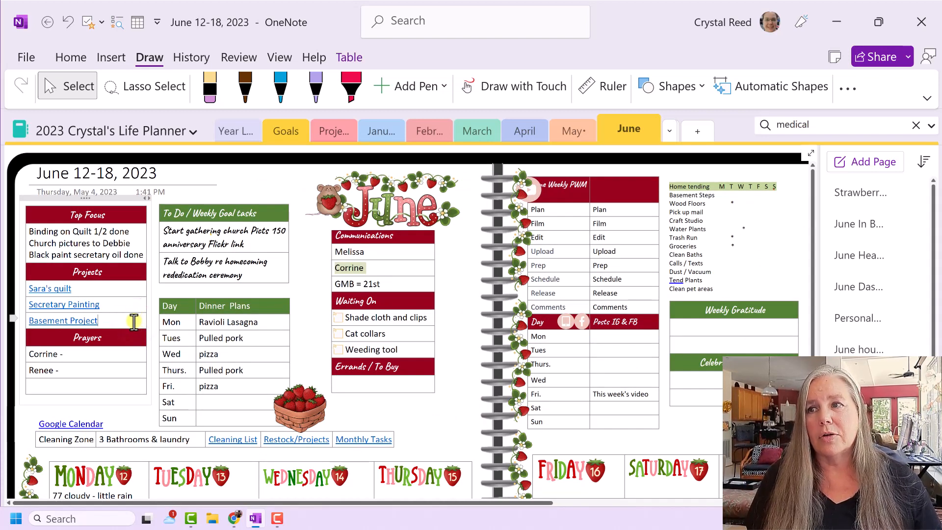
right_click(134, 321)
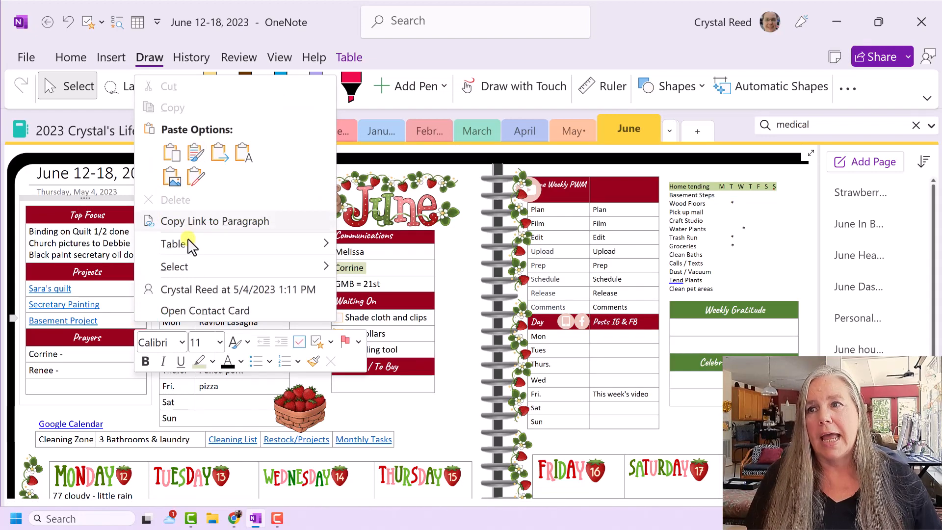
mouse_move(196, 244)
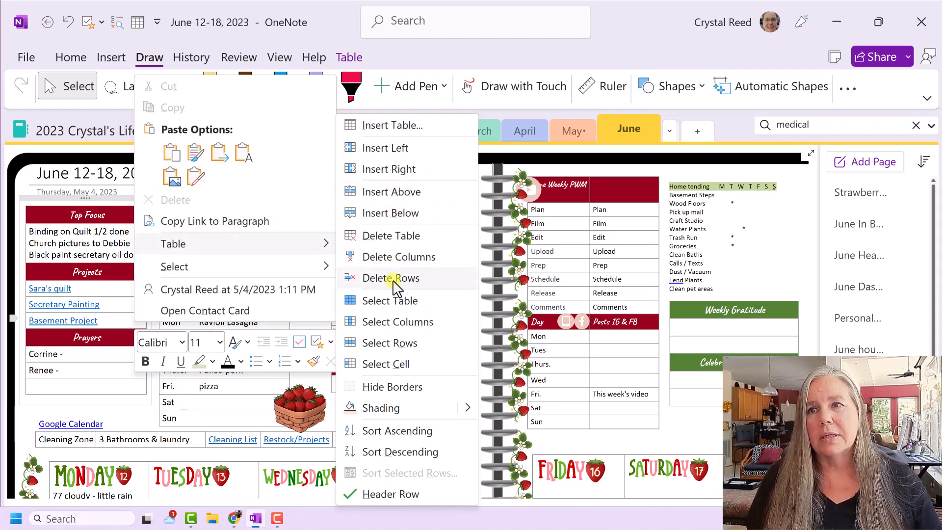
click(392, 215)
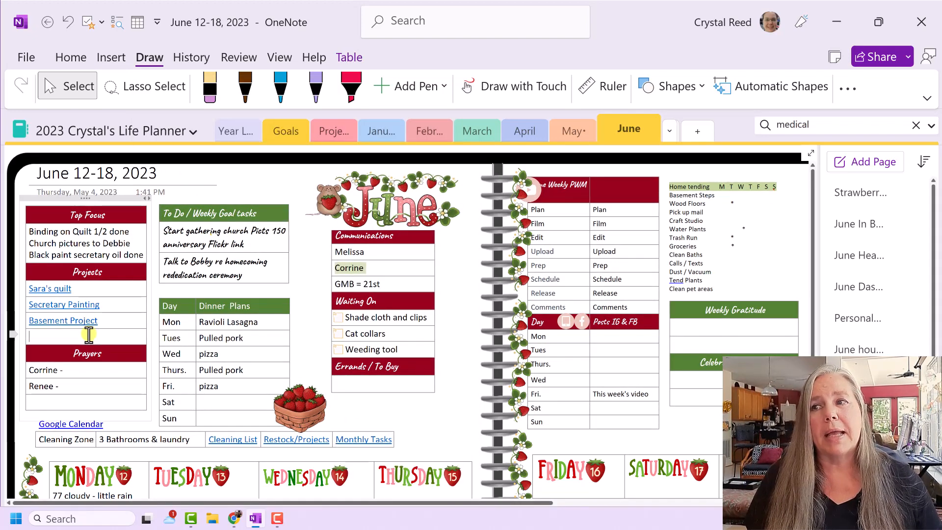
Return to the Projects Master page with the homecoming plan and retitle it "Homecoming 150"
click(327, 137)
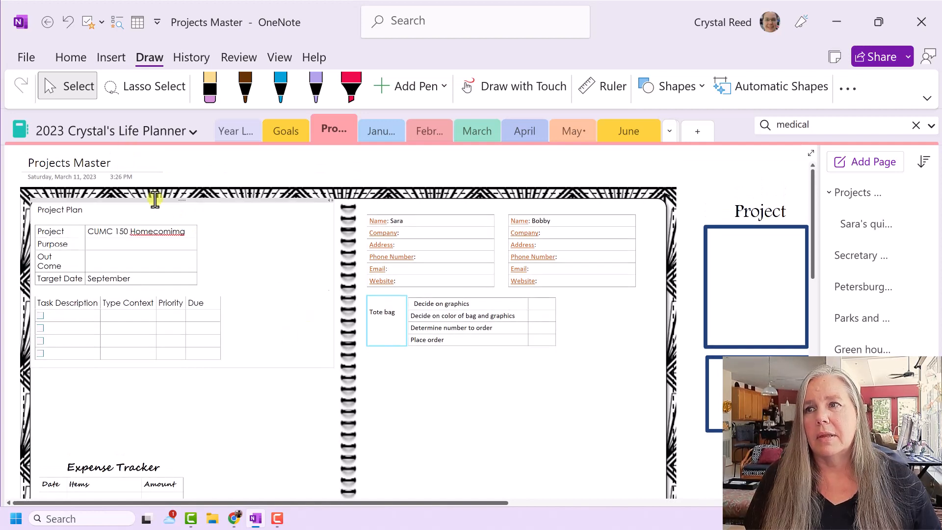
drag(126, 157, 28, 164)
text(H)
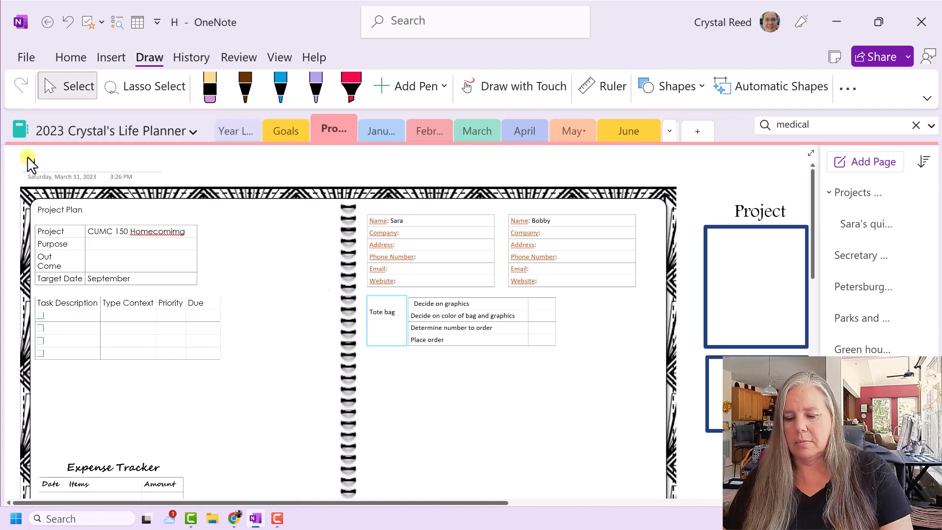
text(omecoming)
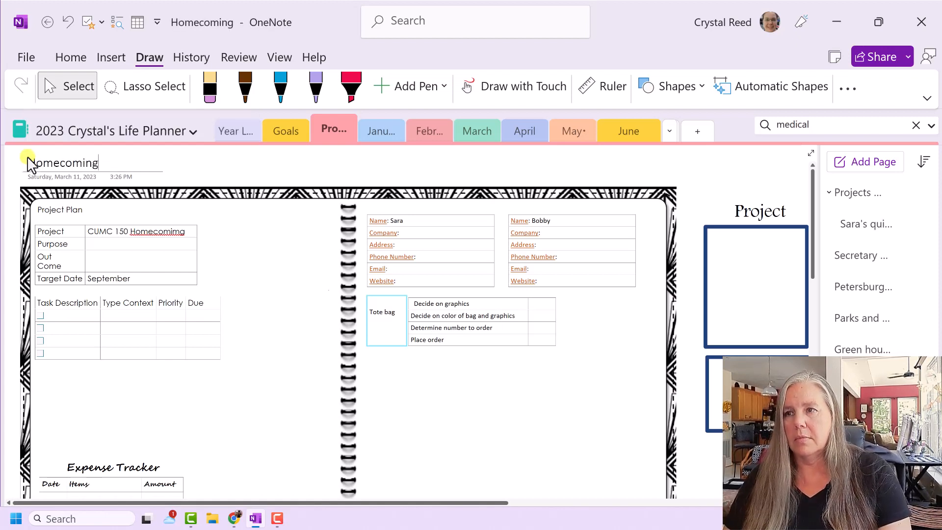
text( 150)
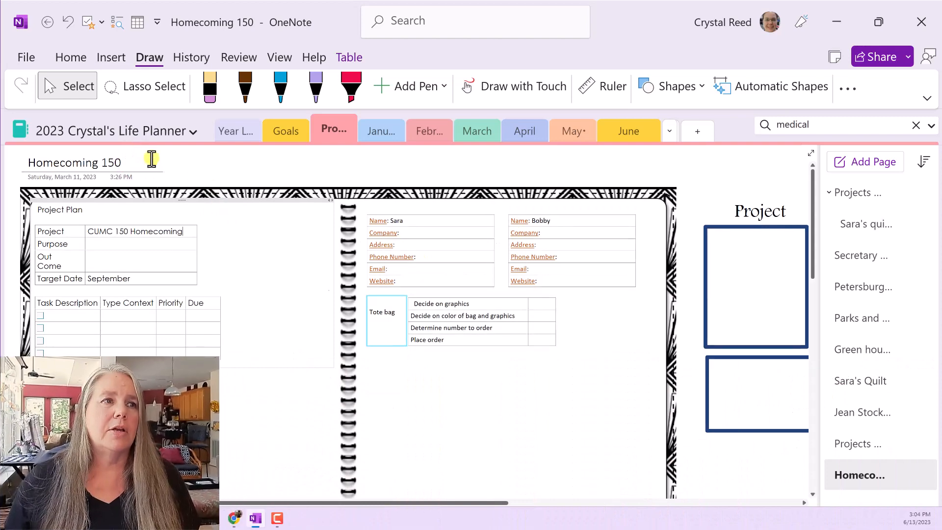
Copy the link to the Homecoming 150 page and return to the June 12-18, 2023 weekly page
right_click(842, 475)
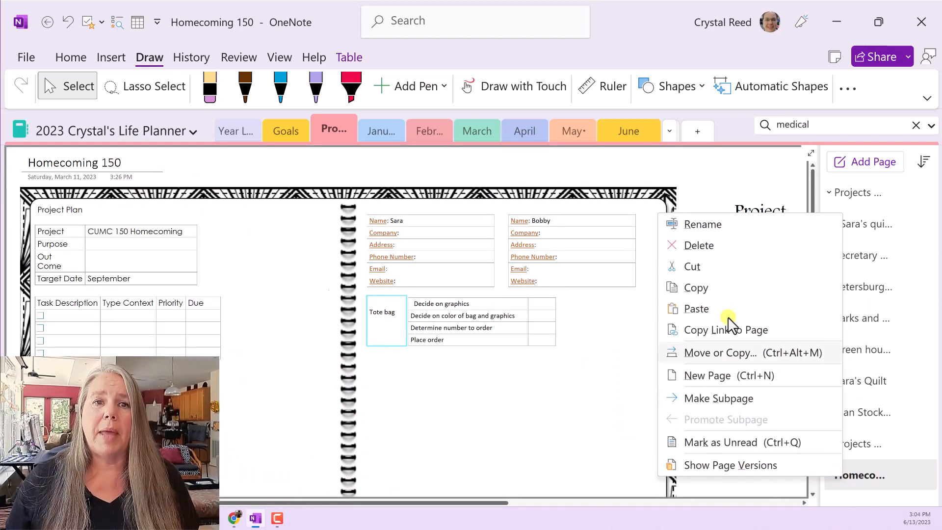
click(719, 330)
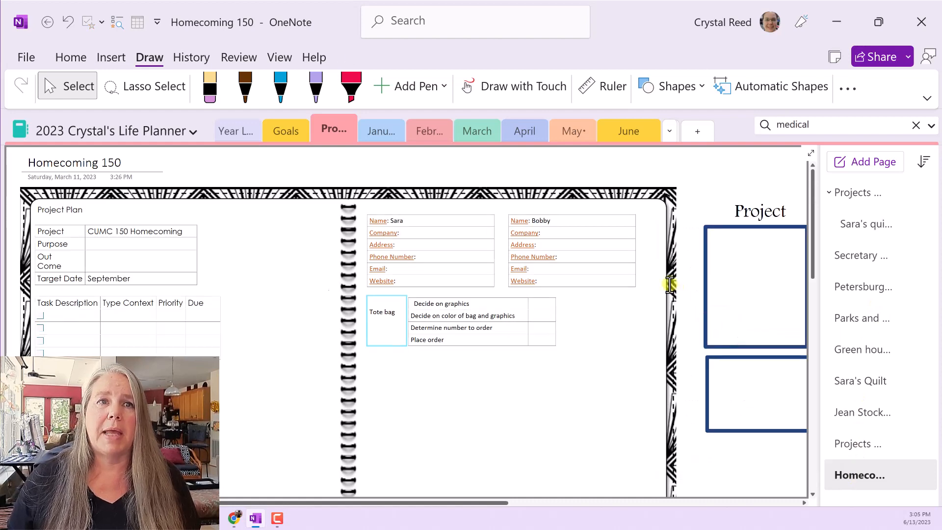
click(608, 133)
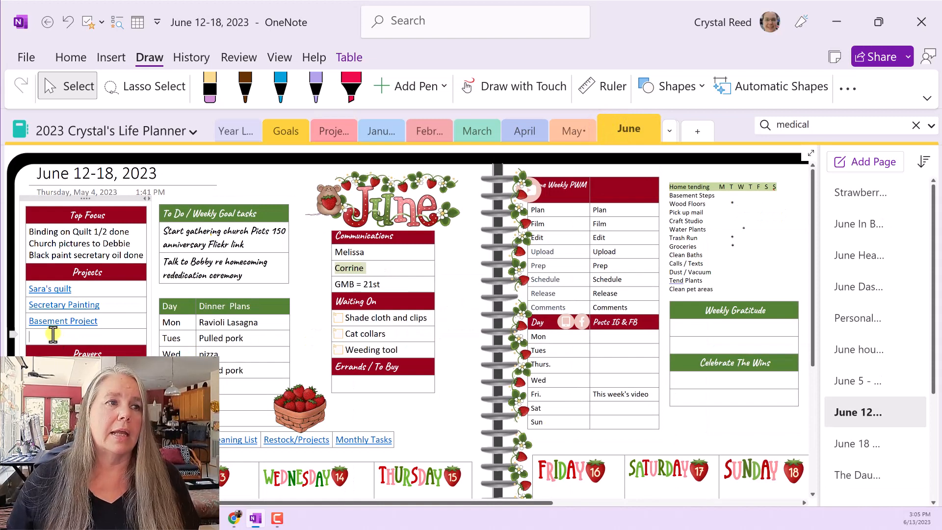
Start a link in the empty Projects row with display text "CUMC Homecoming 150" and paste the copied page link as its address
click(98, 57)
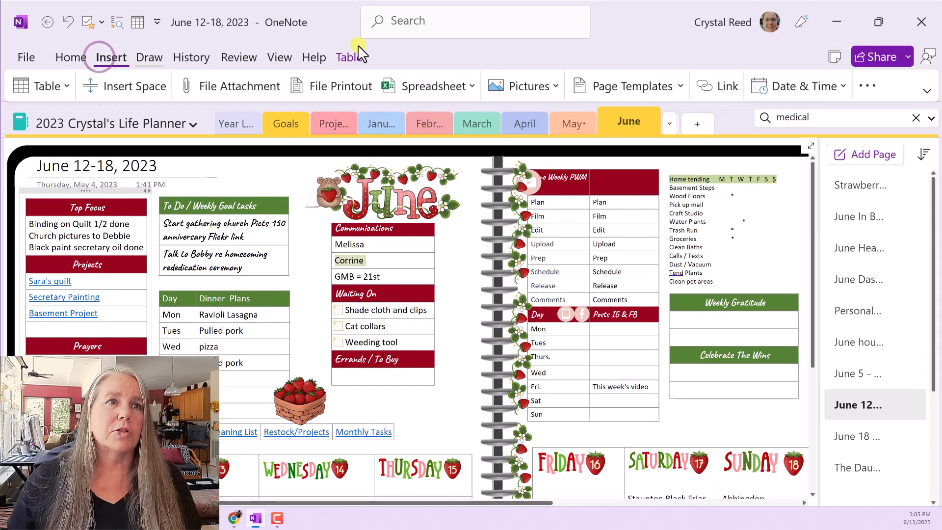
click(717, 86)
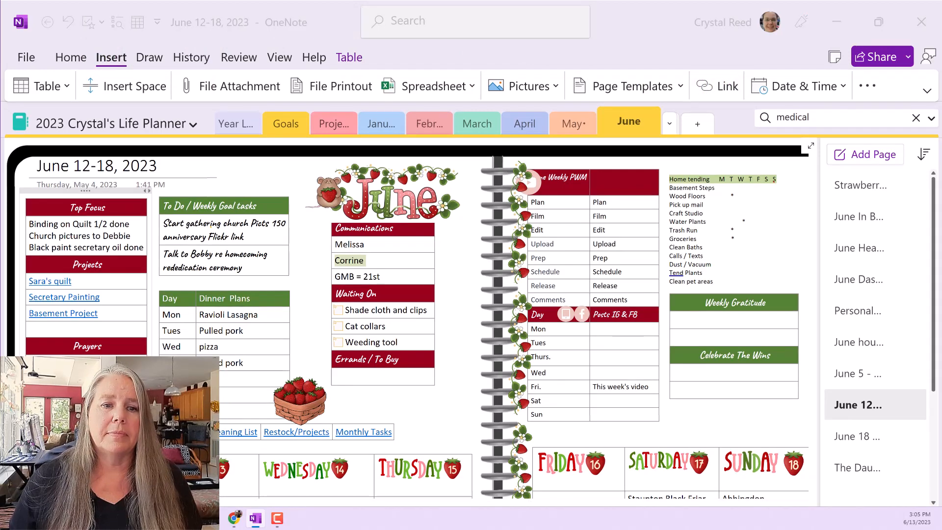
drag(838, 529, 367, 147)
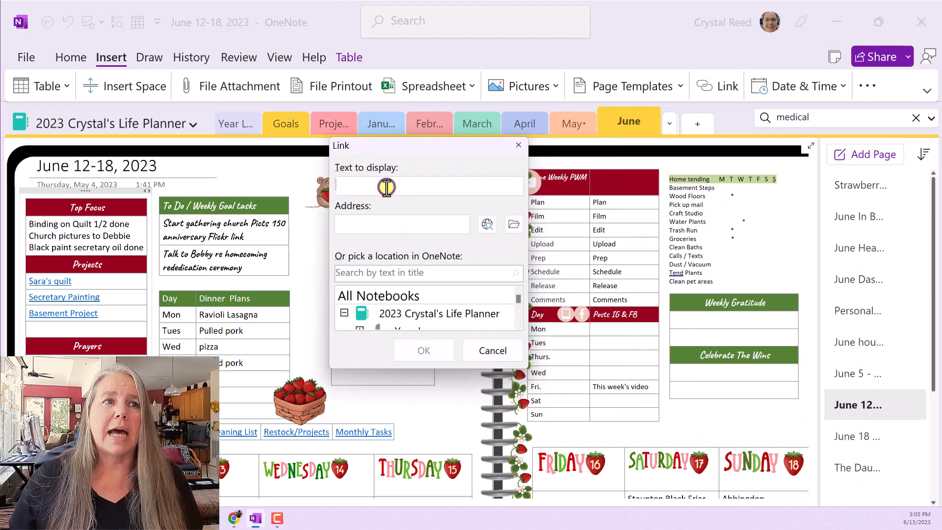
click(386, 187)
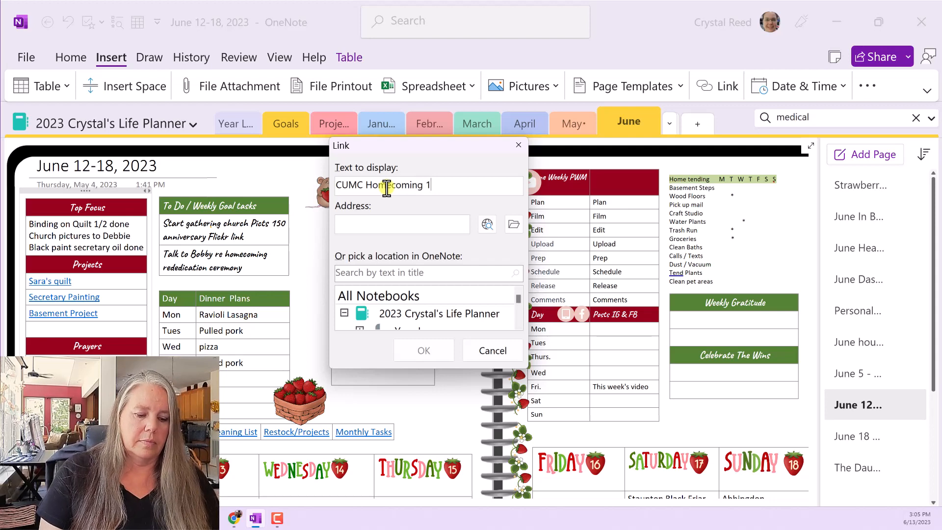
right_click(400, 223)
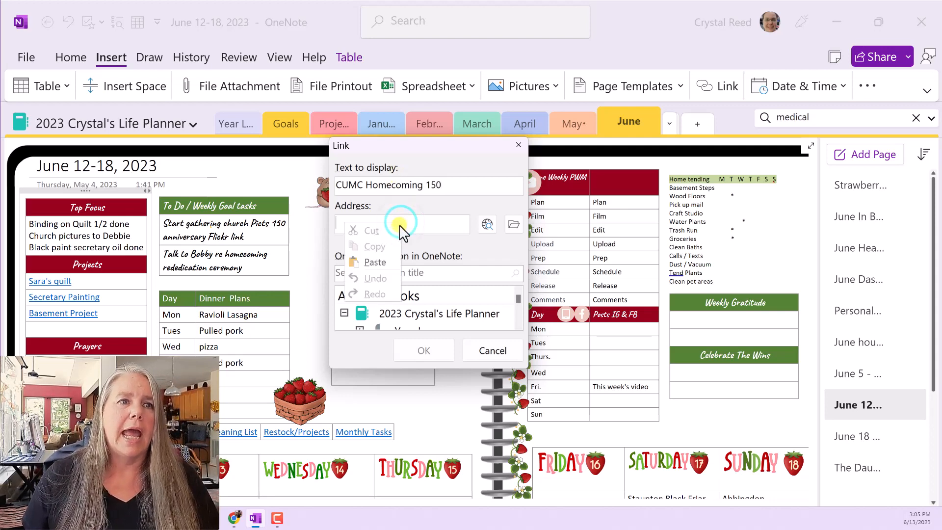
click(381, 258)
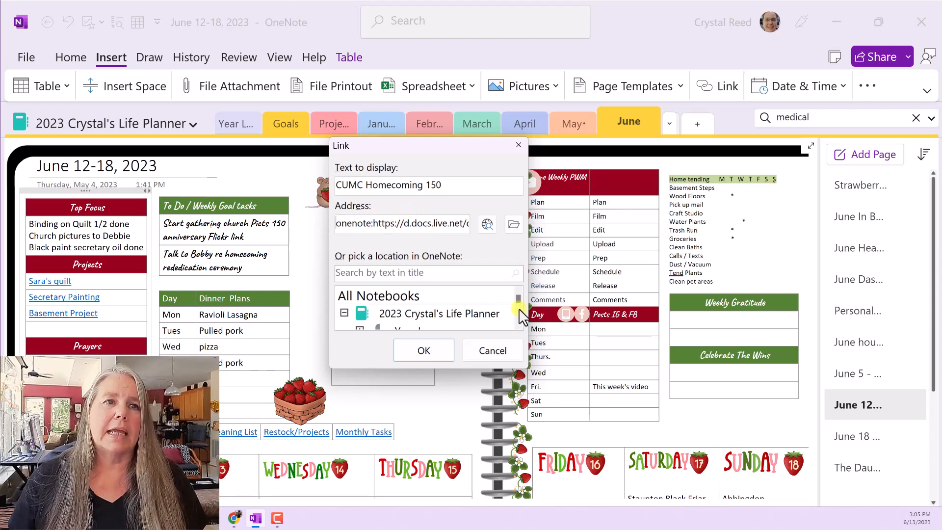
Choose the Homecoming 150 page in the planner's Projects section as the link's target and insert the link
drag(518, 299, 520, 298)
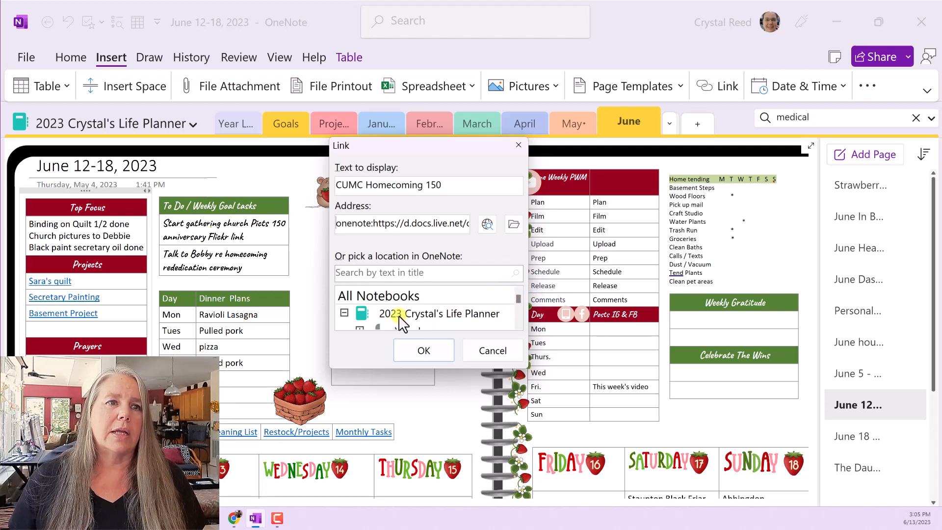
scroll(395, 314, down, 3)
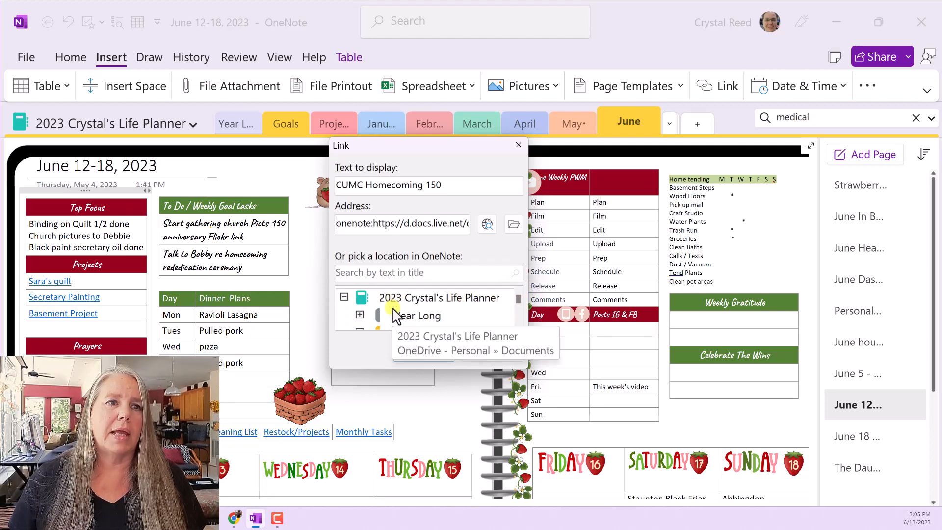
scroll(395, 314, down, 2)
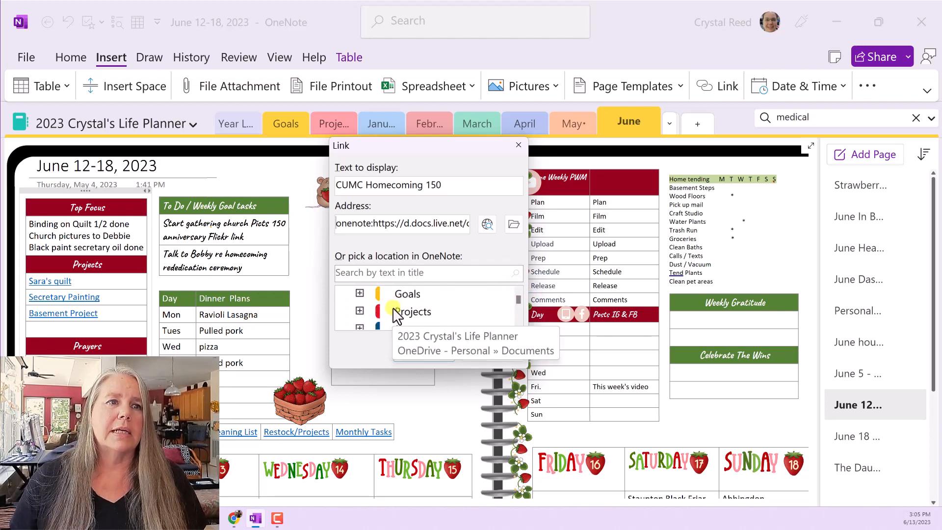
click(359, 303)
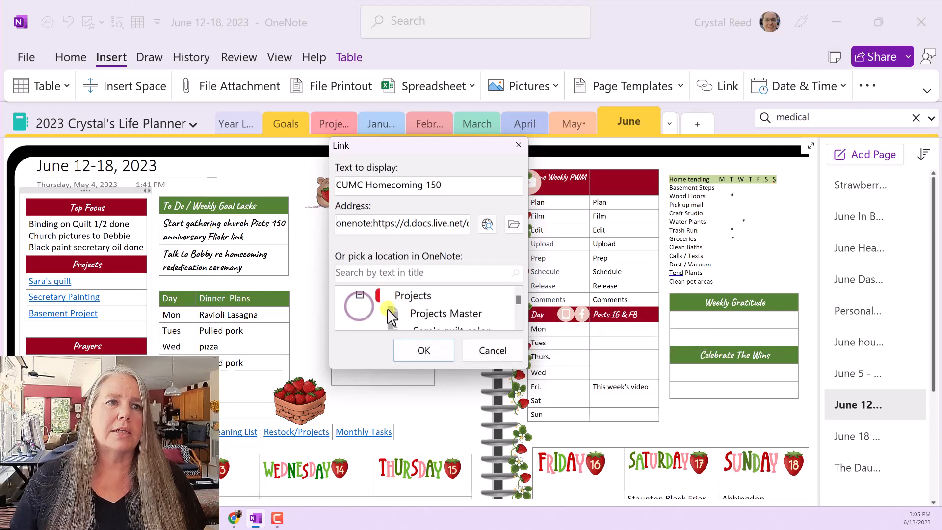
scroll(389, 308, down, 2)
scroll(421, 312, down, 5)
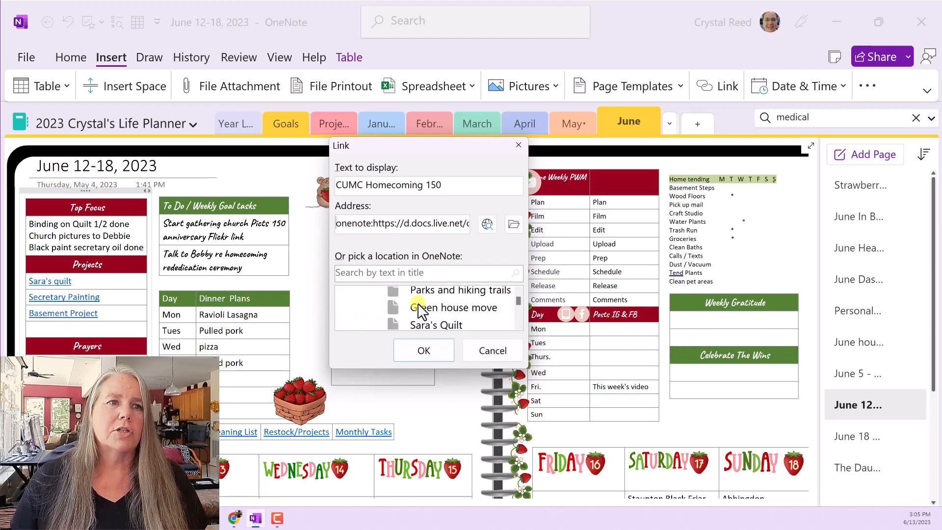
scroll(418, 309, down, 3)
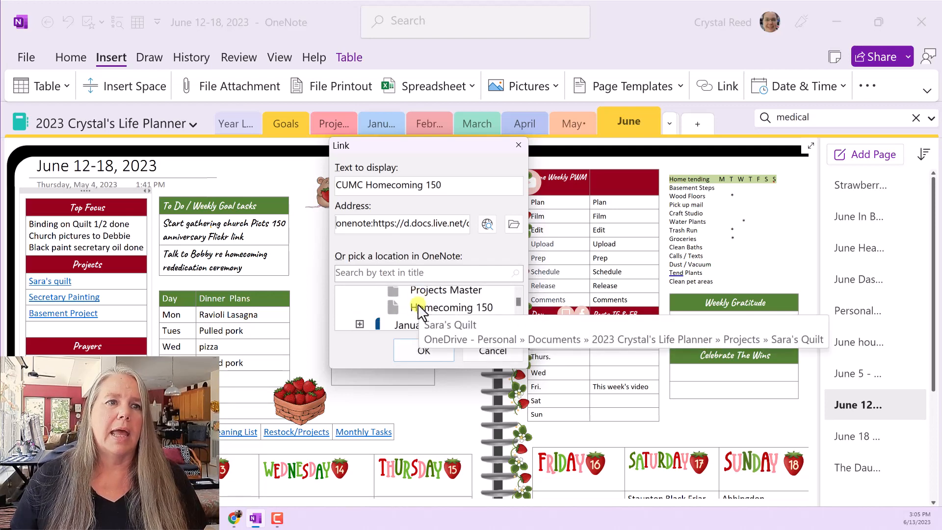
click(437, 299)
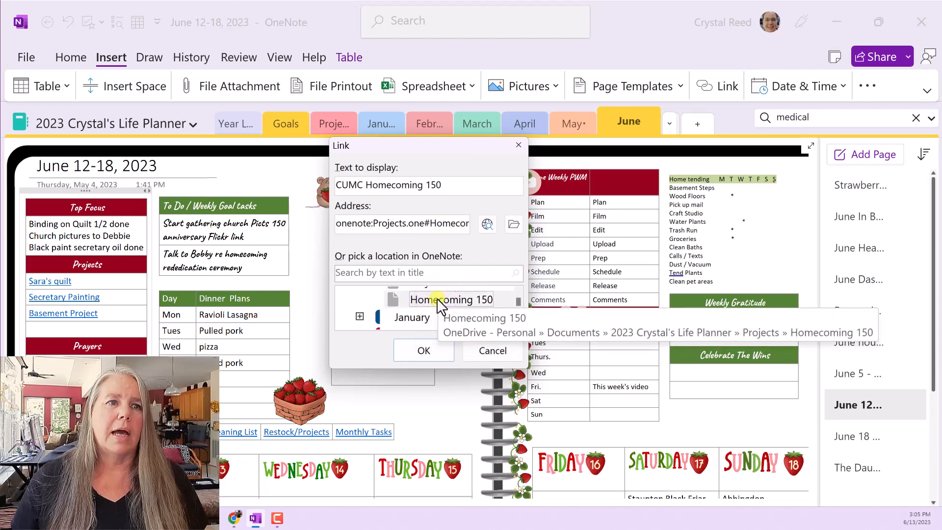
click(426, 350)
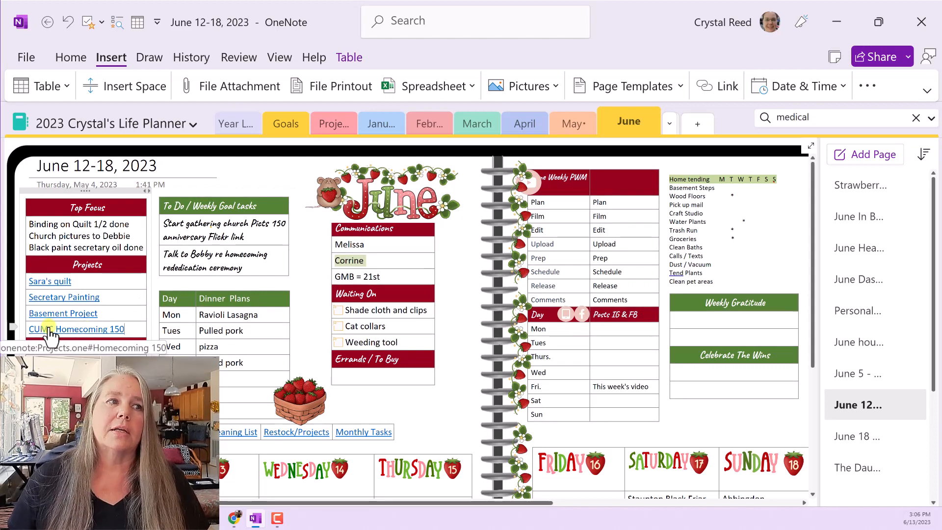
Follow the CUMC Homecoming 150 link in the Projects list to check the page it leads to
click(103, 330)
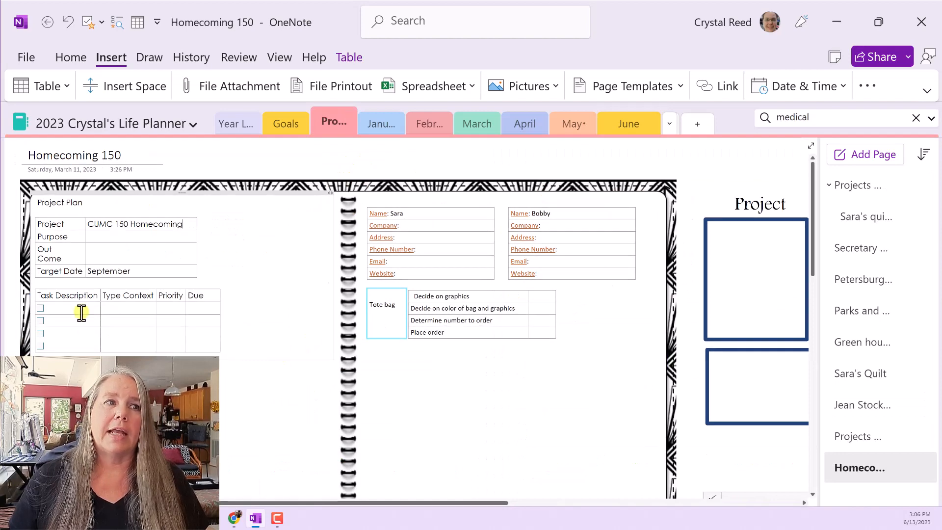
click(176, 223)
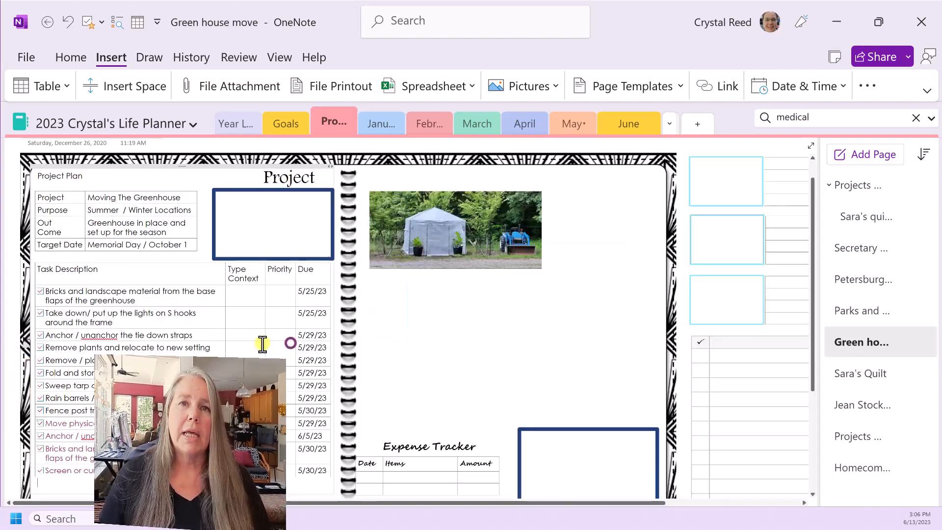
Review the task descriptions and due dates on the Green house move project page
scroll(263, 341, up, 1)
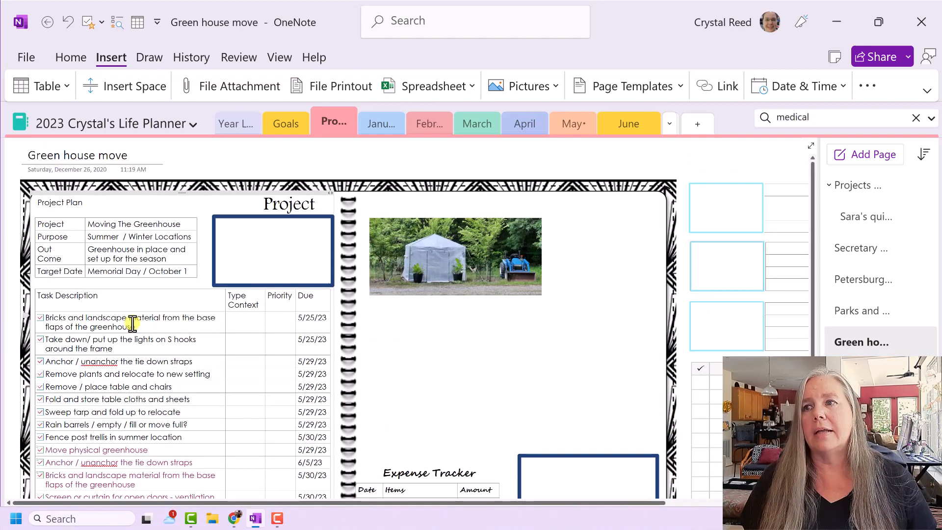
scroll(113, 333, down, 1)
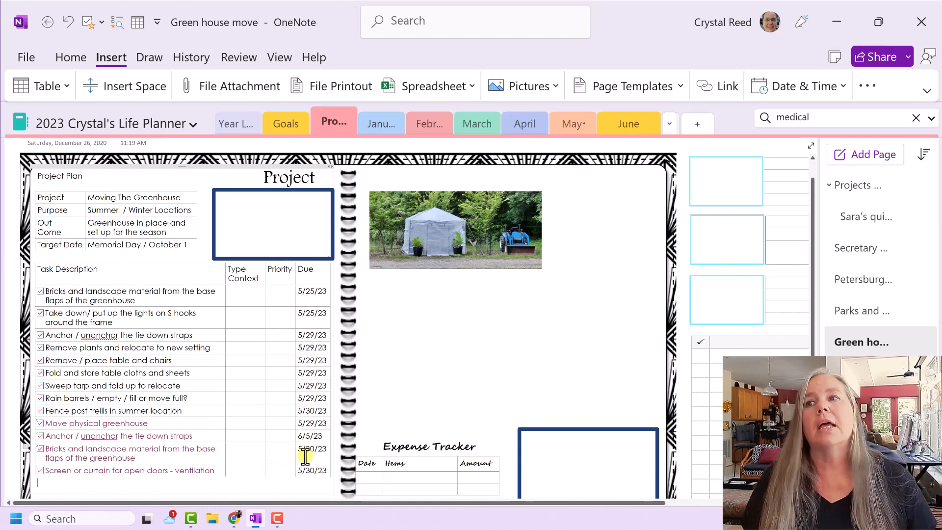
scroll(305, 453, down, 1)
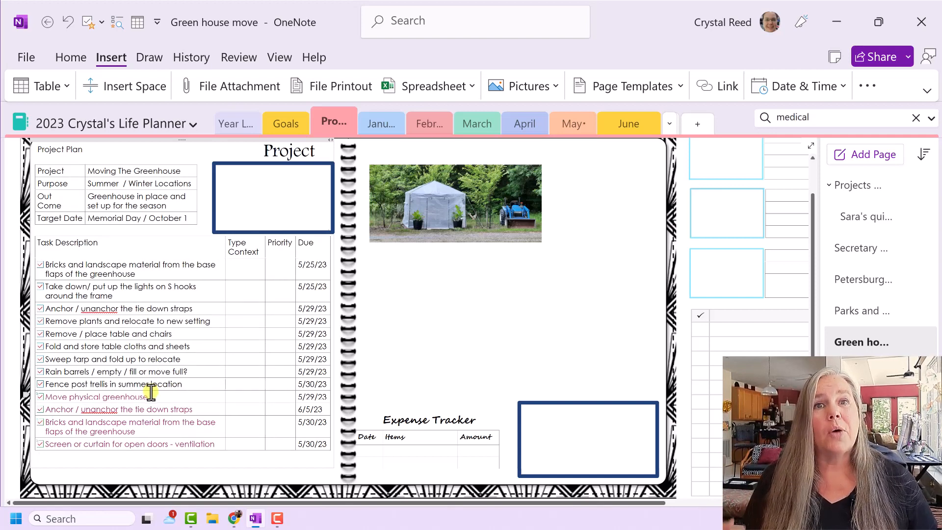
Go to the June section and look over the June 5 - 11, 2023 weekly page
click(610, 123)
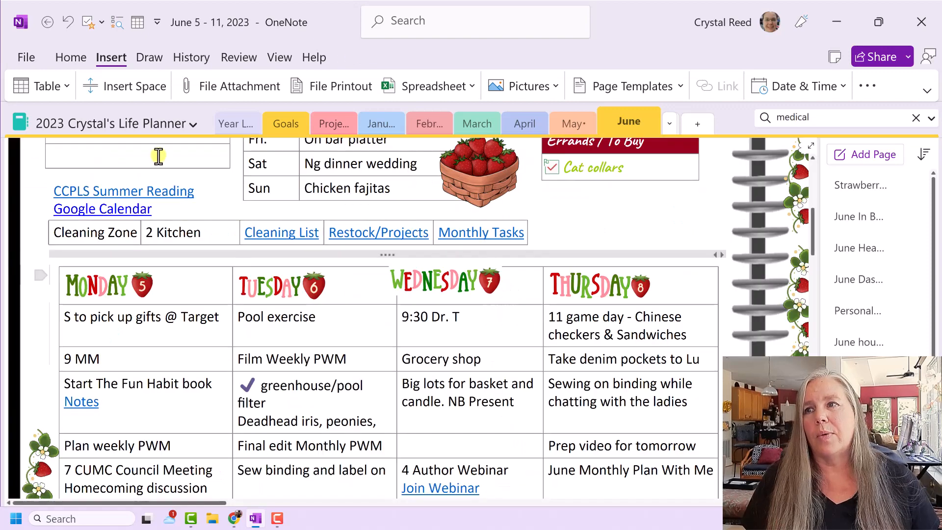
scroll(284, 237, up, 1)
scroll(284, 237, up, 2)
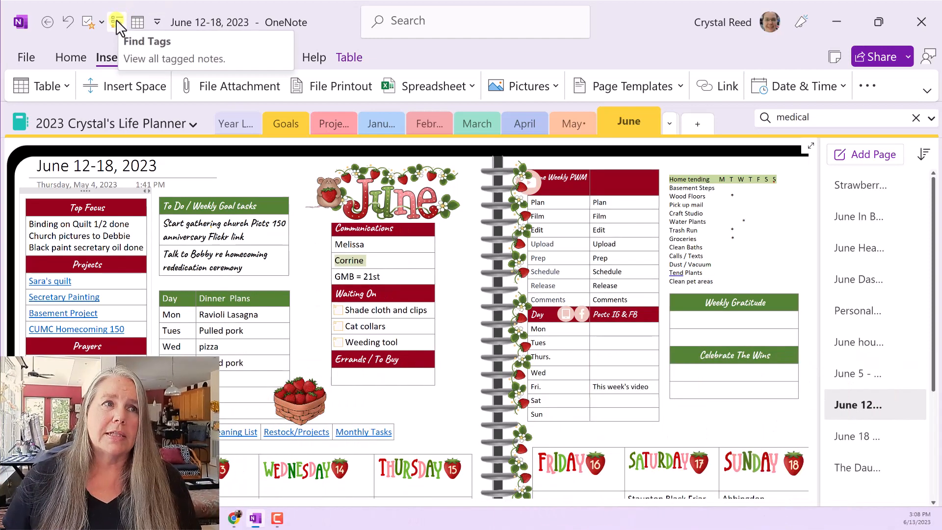
Find all tagged notes in the notebook and review the unchecked items under Waiting On
click(117, 21)
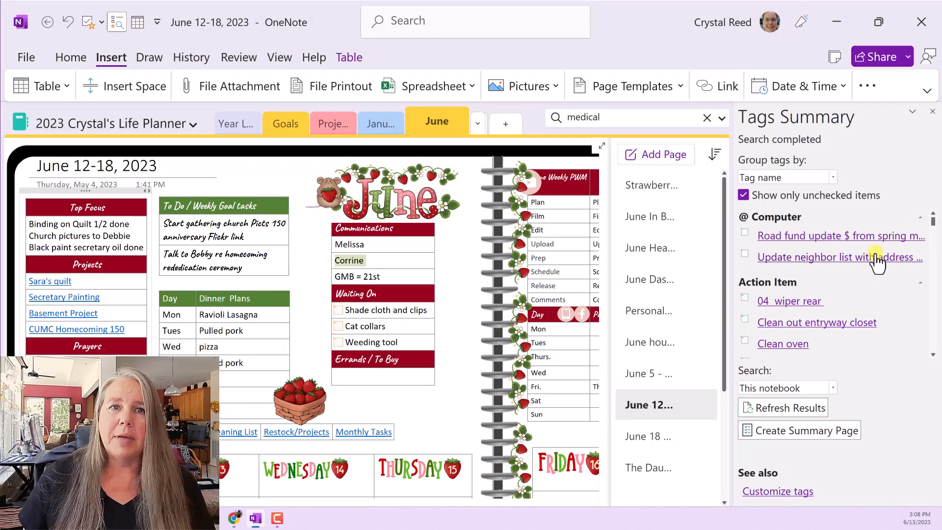
scroll(876, 263, down, 3)
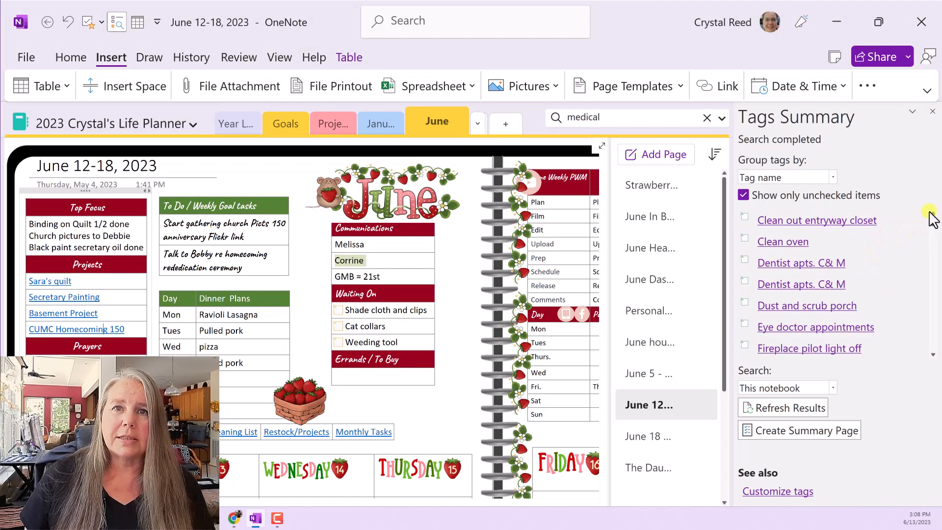
drag(932, 220, 936, 357)
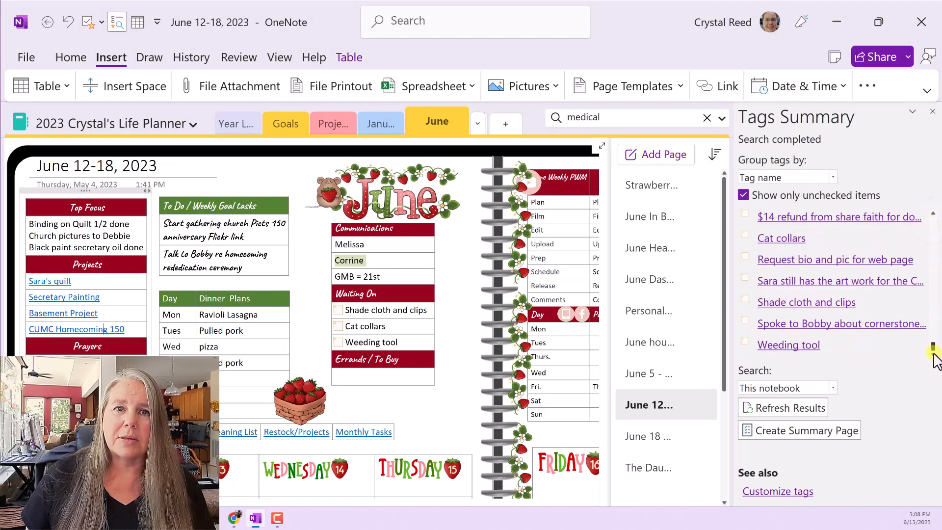
scroll(830, 309, up, 2)
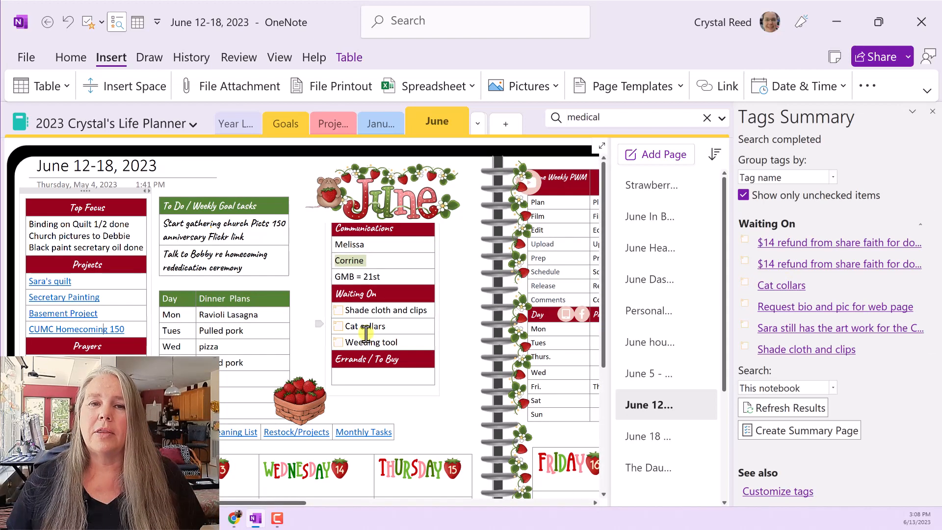
scroll(785, 314, down, 1)
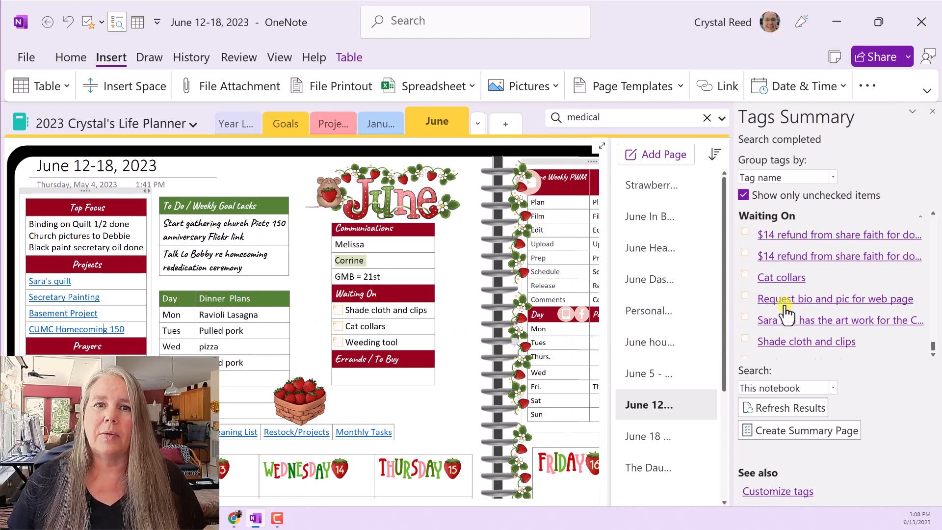
scroll(783, 309, down, 3)
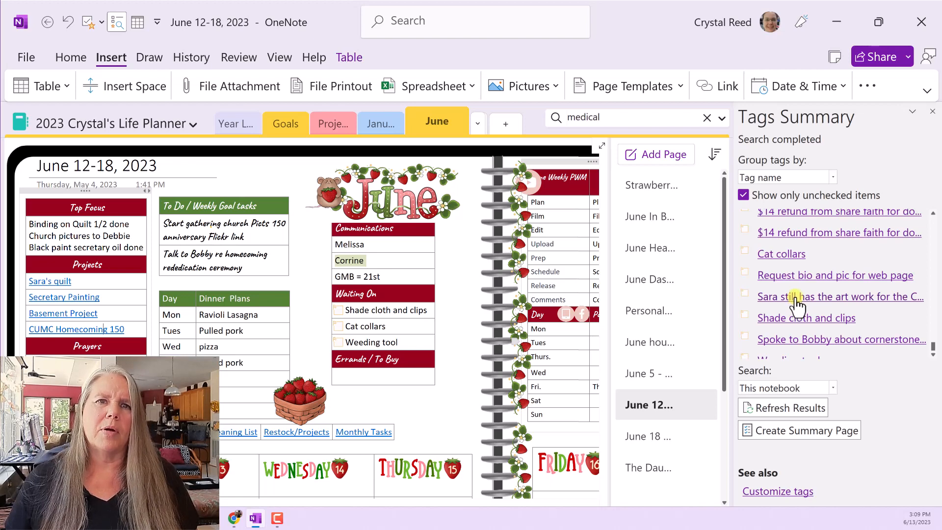
Locate the tagged notes about the polo shirt art work, the cornerstone rededication and the cat collars on the weekly page
click(796, 297)
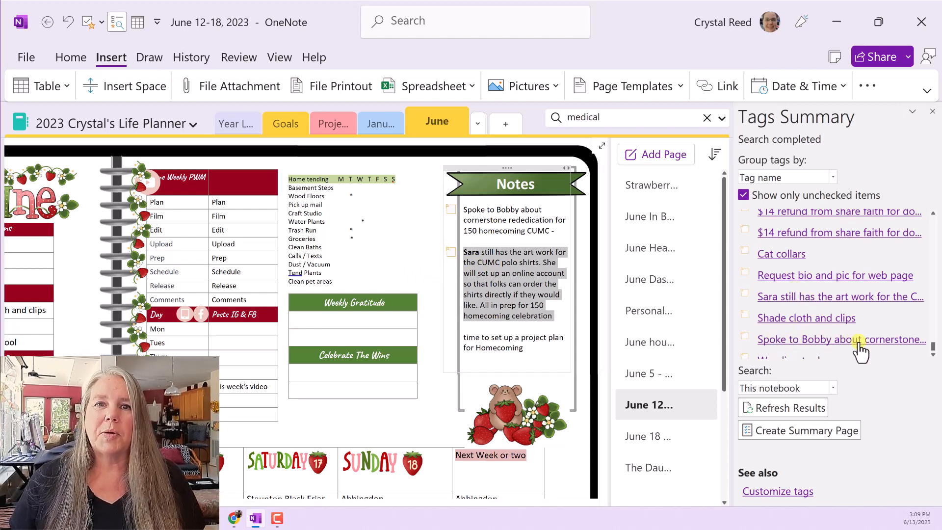
click(828, 342)
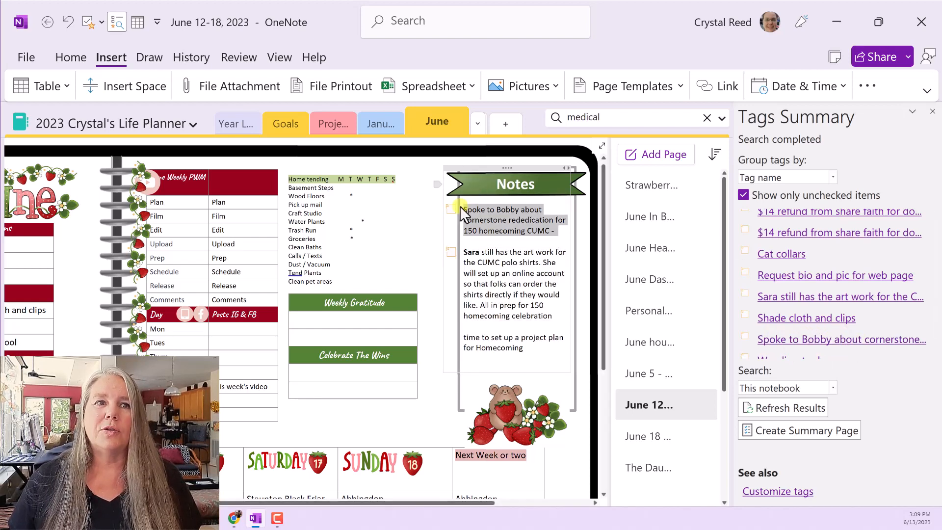
click(771, 254)
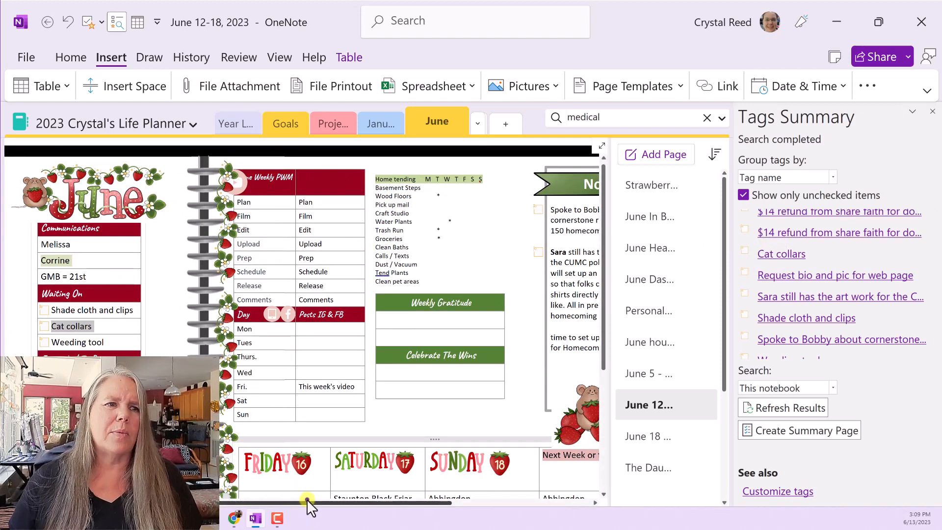
drag(307, 500, 161, 501)
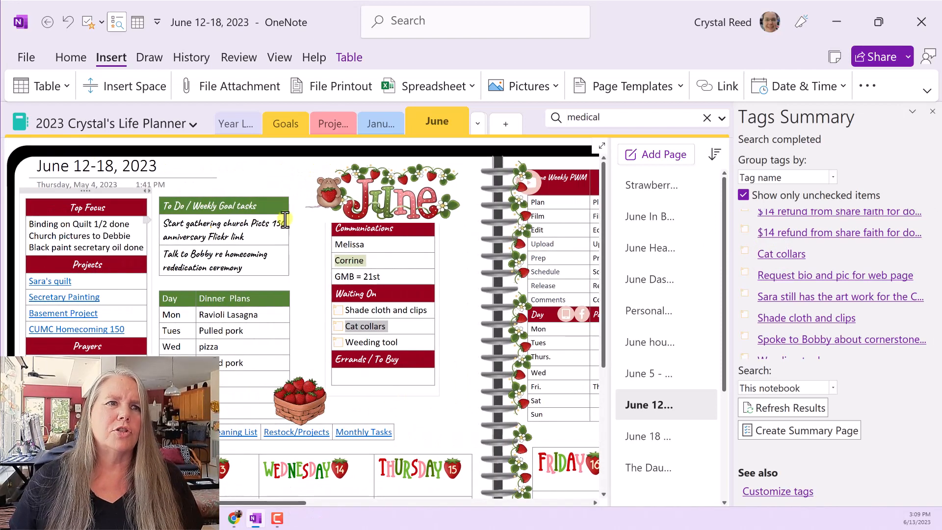